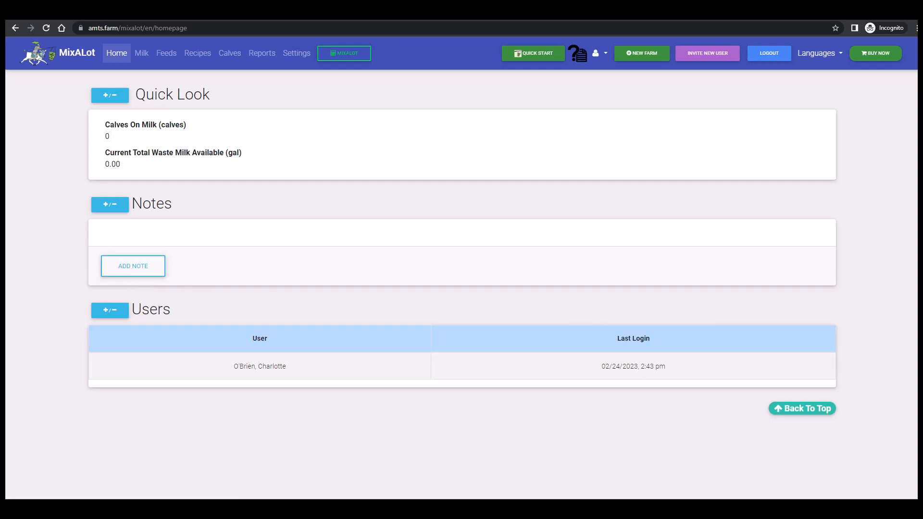
- Add a home page note reading "cold today--be sure to check coats"
left_click(138, 272)
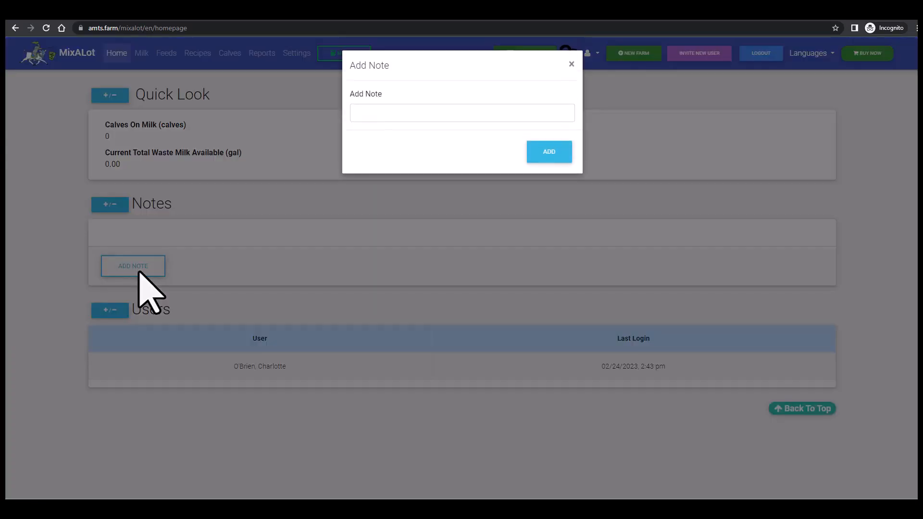
left_click(378, 114)
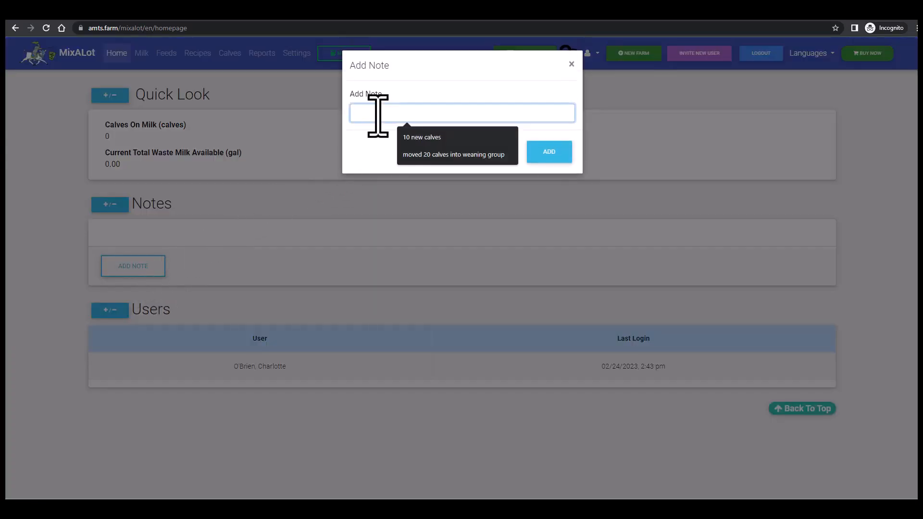
type("cold toda")
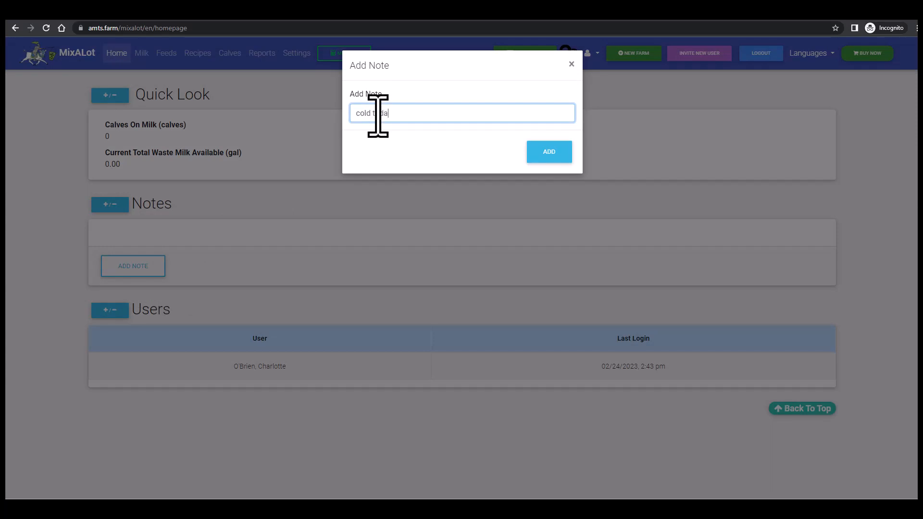
type("y--be sure to check coats")
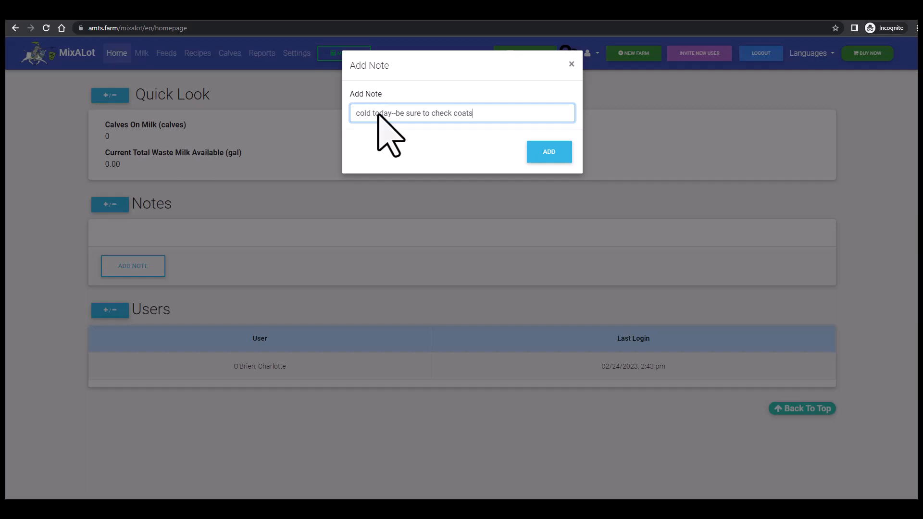
left_click(556, 153)
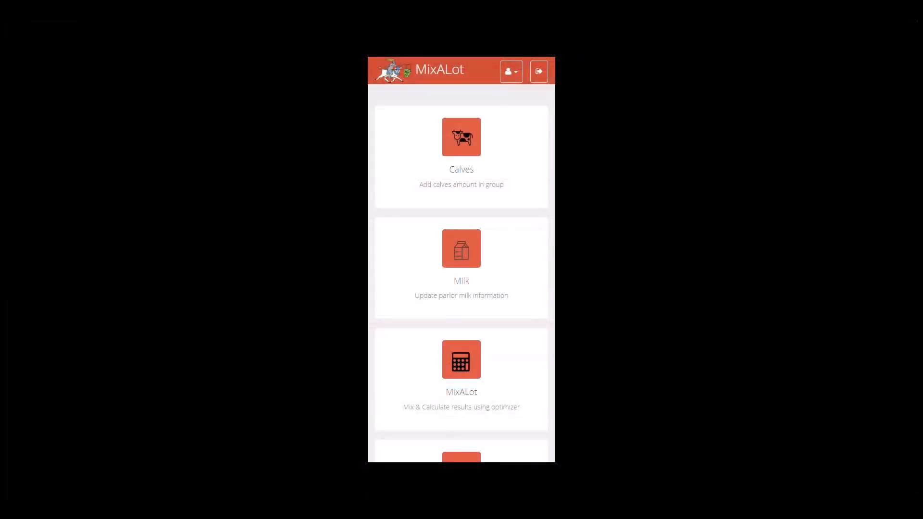
- Review the saved notes in the mobile feeder view and the users list on the home page
scroll(462, 273, "down", 3)
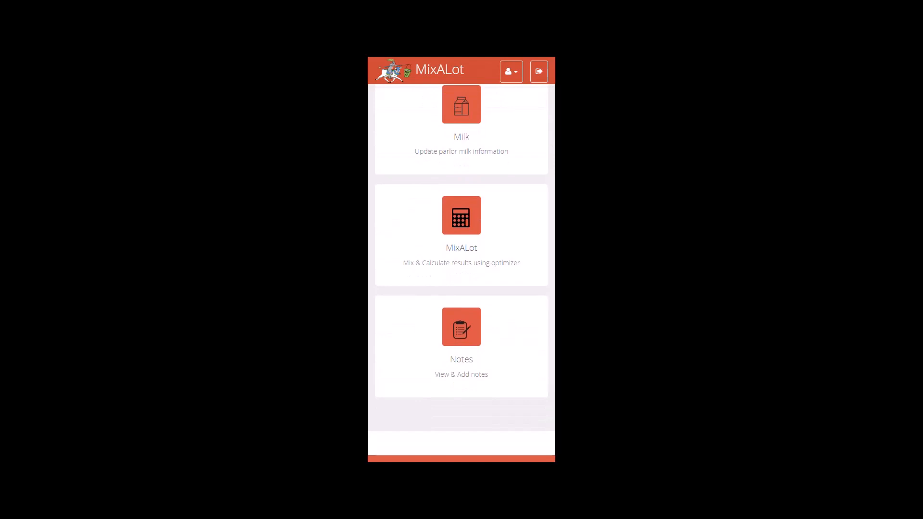
left_click(462, 324)
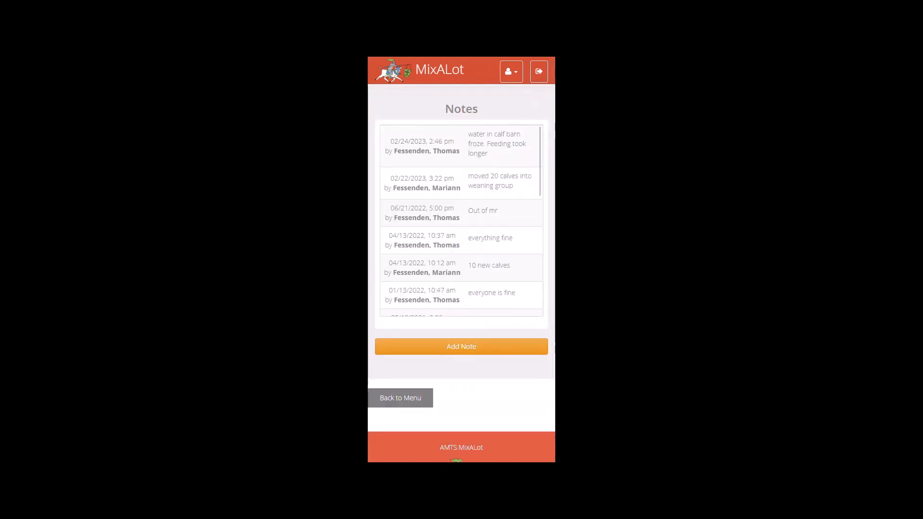
scroll(461, 222, "down", 1)
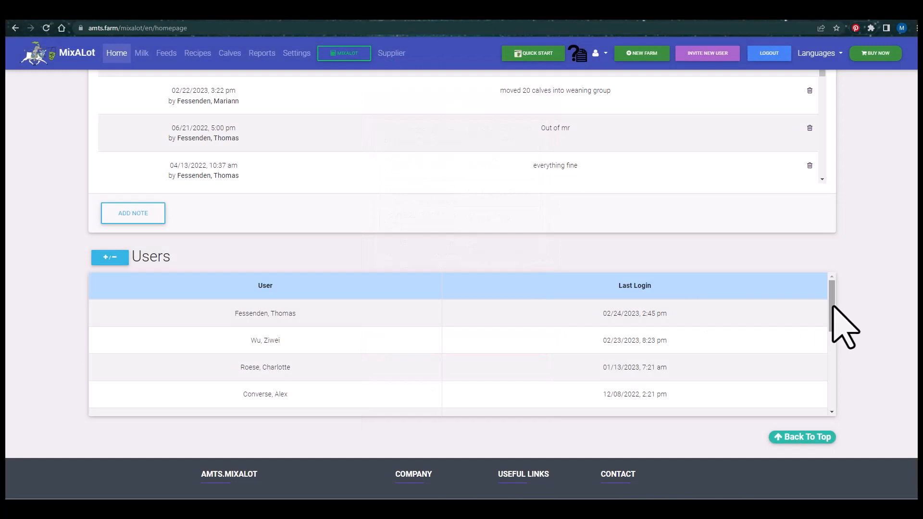
mouse_move(833, 306)
left_mouse_down()
mouse_move(833, 319)
mouse_move(829, 305)
left_mouse_up()
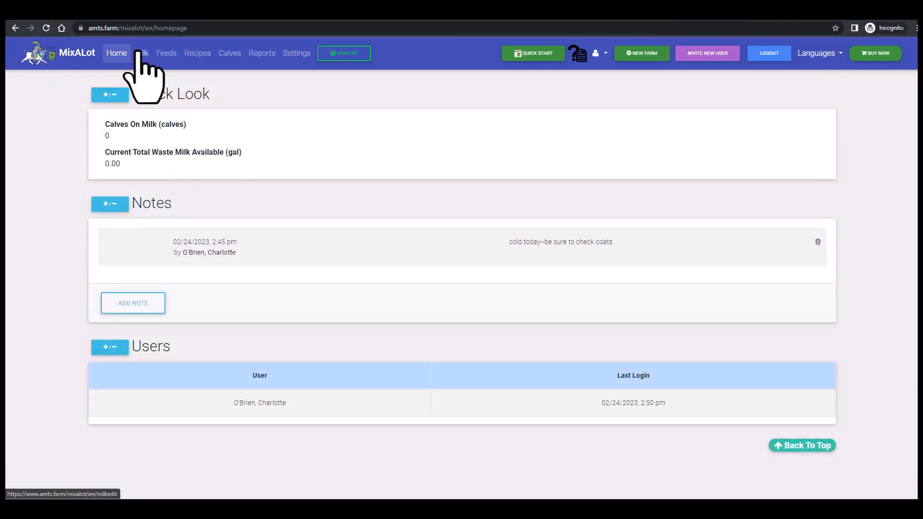
- Set the current total waste milk available to 200 gal in the milk information and check its unit options
left_click(139, 52)
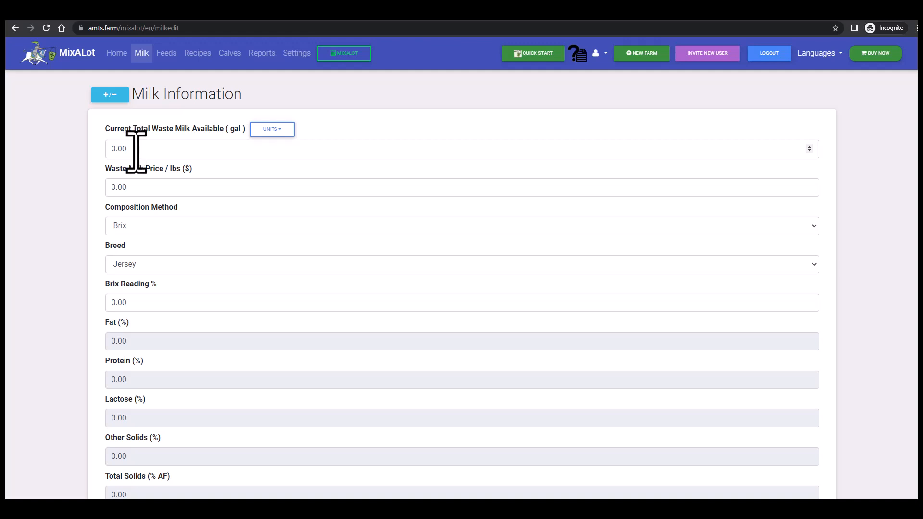
left_click(136, 152)
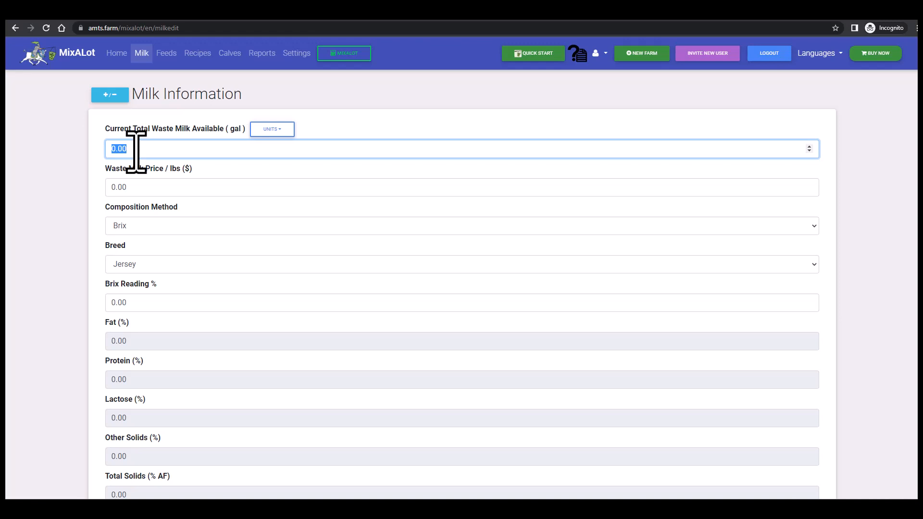
type("200")
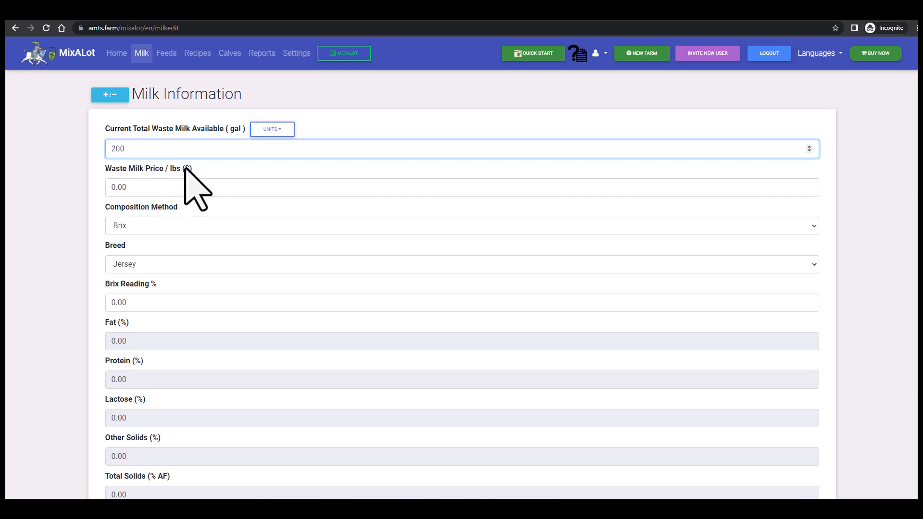
left_click(281, 129)
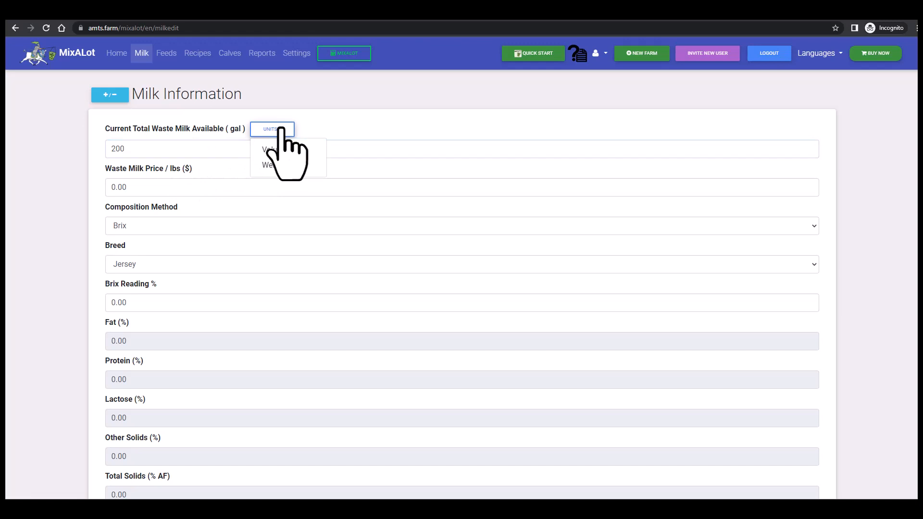
left_click(281, 129)
- Set the waste milk price to $.1 per lb and save the milk information
left_click_drag(131, 188, 100, 190)
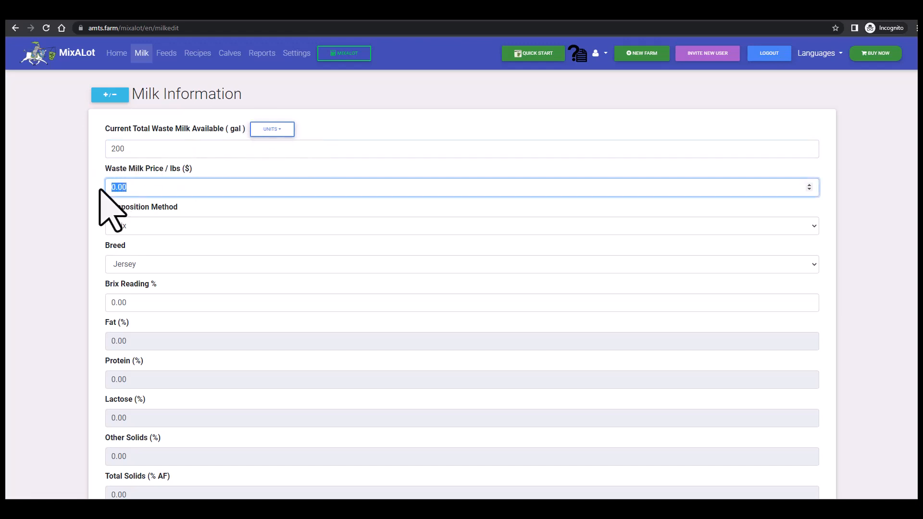
type(".1")
key("Return")
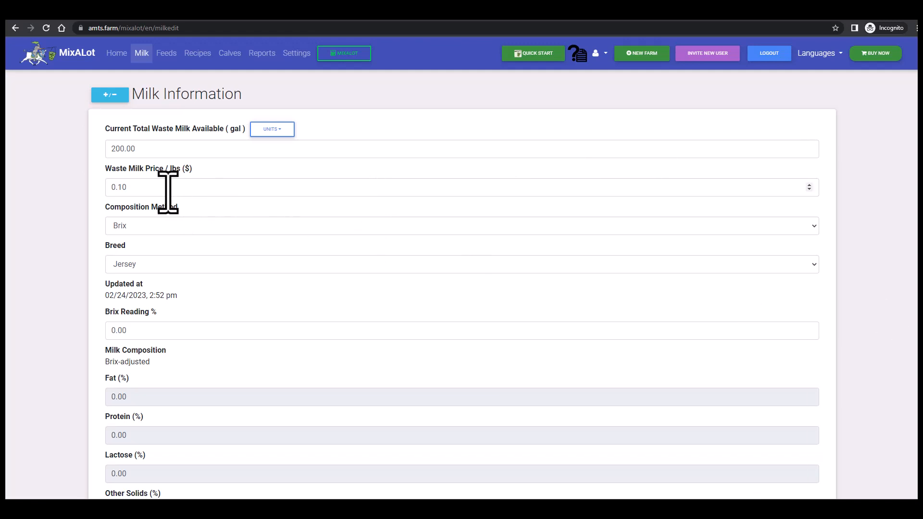
- Try a waste milk price of $.25 per lb and restore it to $.1
double_click(126, 187)
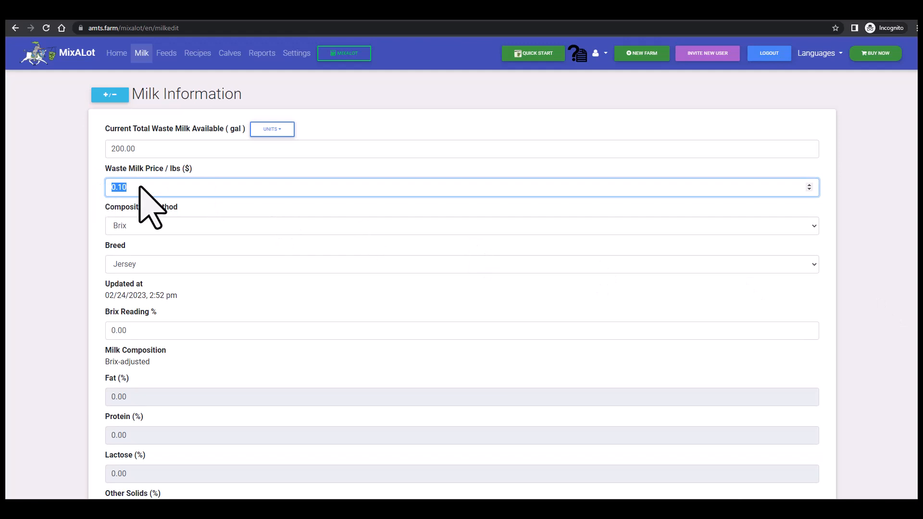
type(".25")
key("BackSpace")
key("BackSpace")
type("1")
left_click(170, 241)
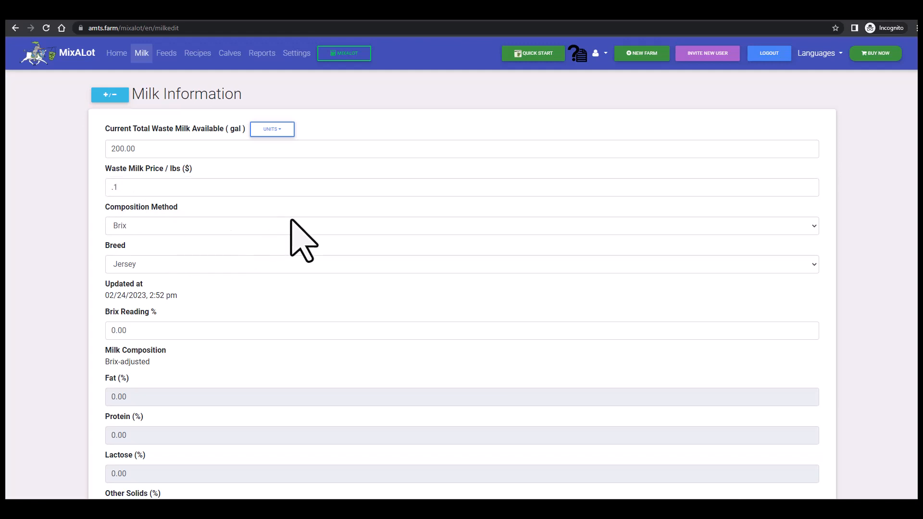
- Try Manual Entry as the composition method and look through the available breed options
left_click(813, 227)
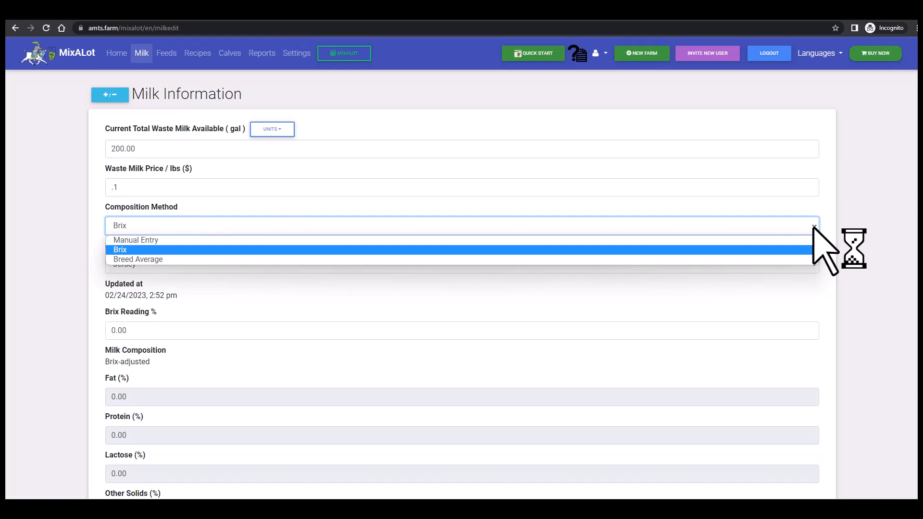
left_click(740, 242)
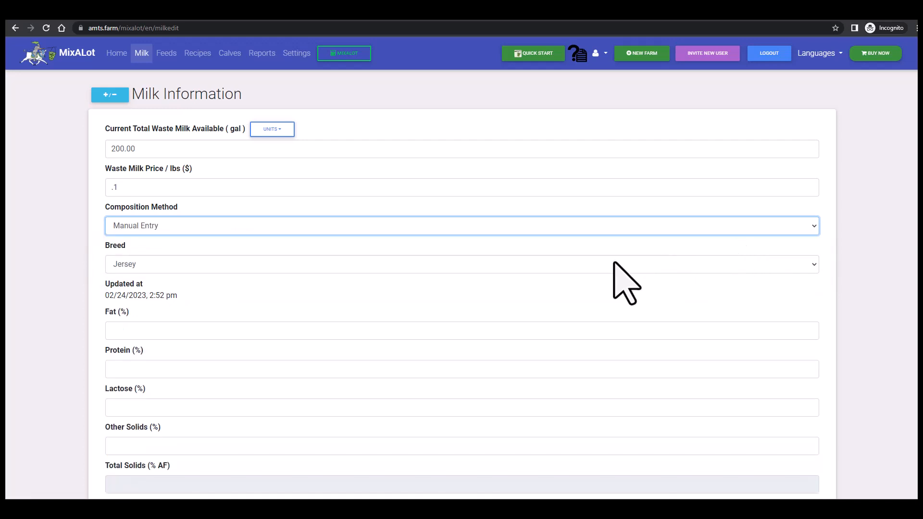
left_click(815, 268)
key("Down")
key("Down")
key("Down")
key("Down")
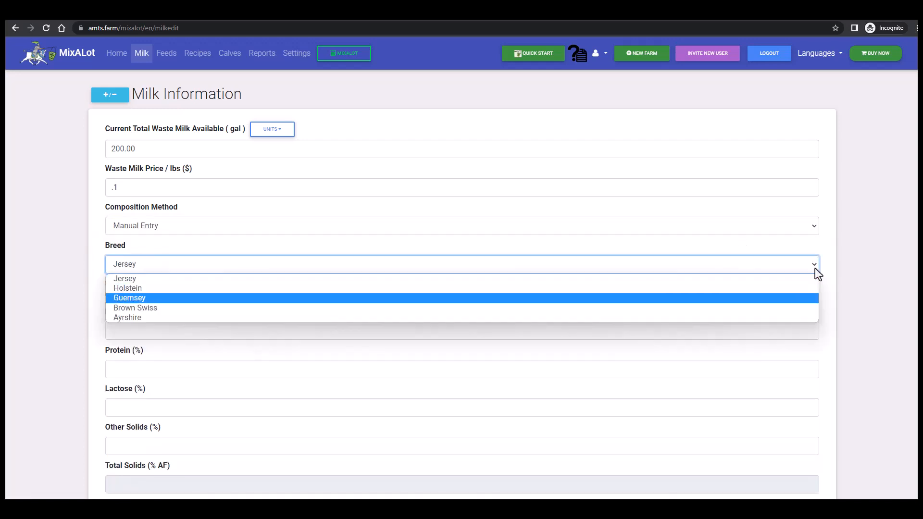
key("Up")
key("Up")
key("Up")
key("Up")
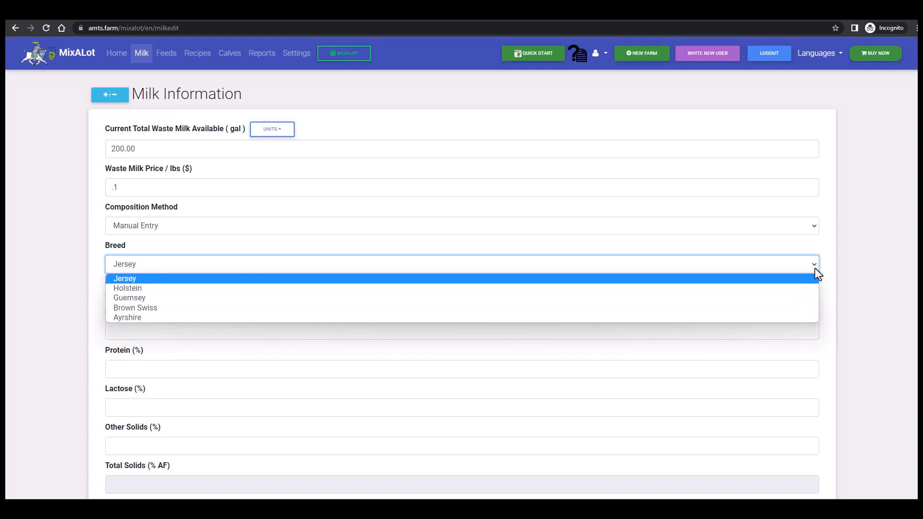
- Set the milk composition method to Brix and the breed to Holstein
left_click(816, 230)
left_click(815, 230)
key("Down")
key("Return")
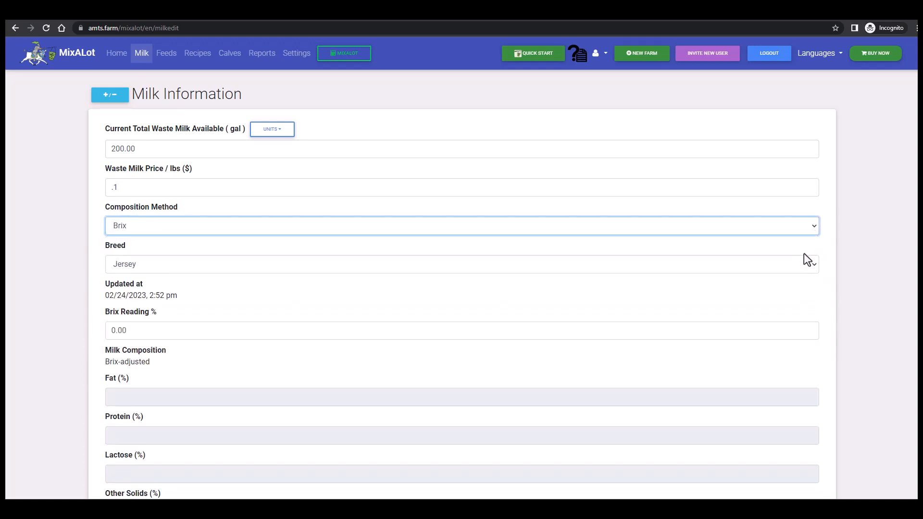
left_click(816, 266)
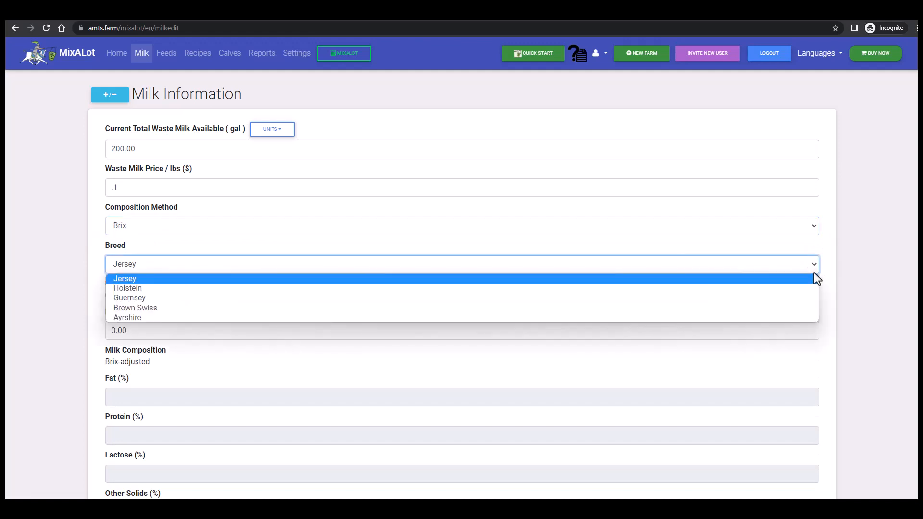
left_click(812, 289)
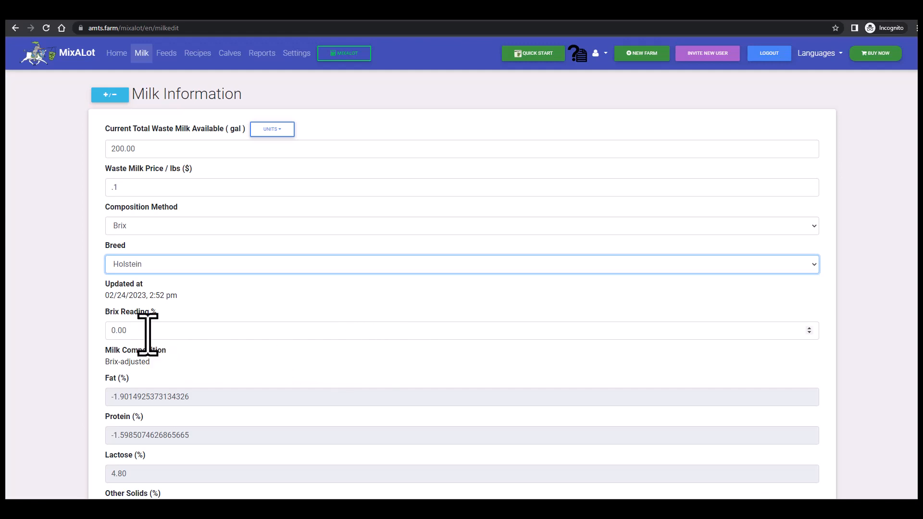
- Set the Brix reading to 10% and review the calculated milk composition down to total solids
double_click(110, 330)
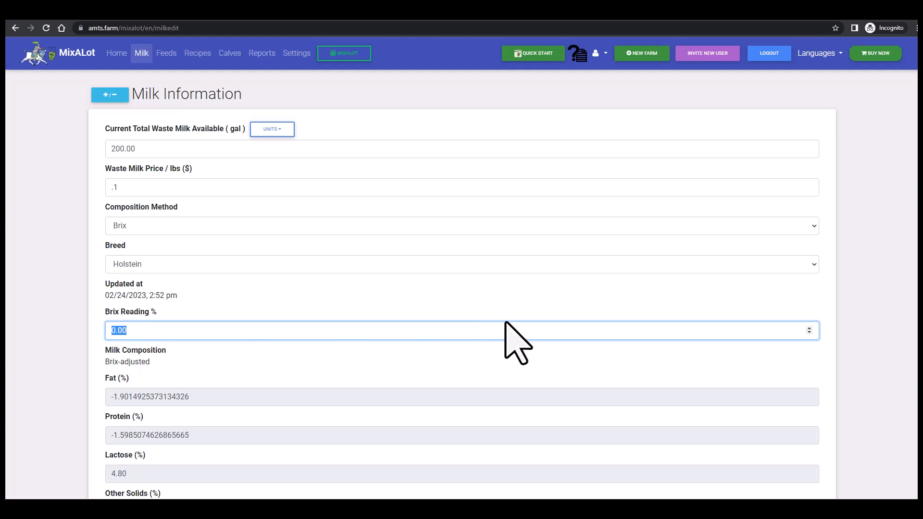
type("10")
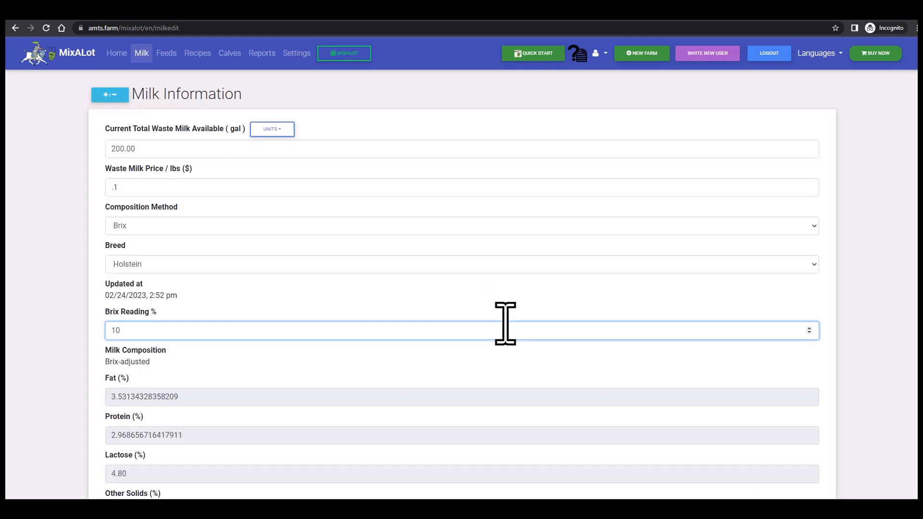
scroll(505, 321, "down", 1)
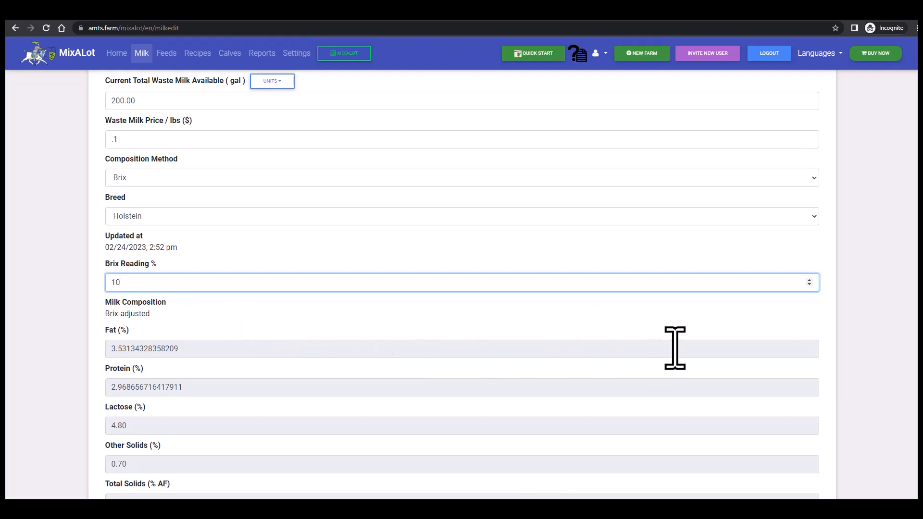
scroll(675, 348, "down", 2)
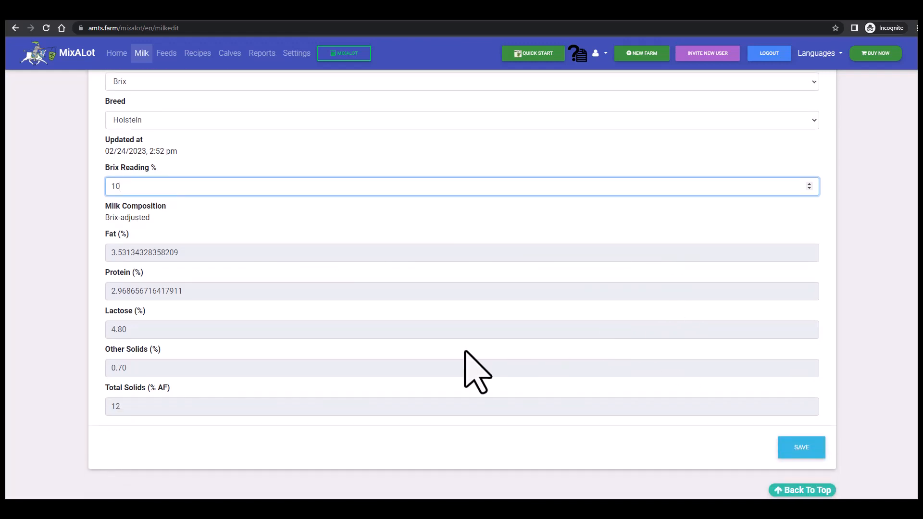
left_click(245, 414)
scroll(655, 438, "up", 3)
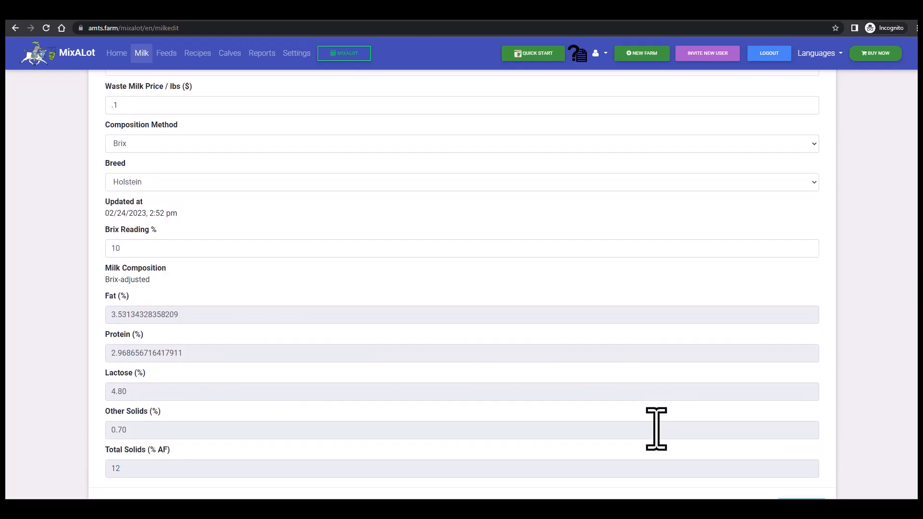
- Change the milk composition method to Breed Average and review the composition fields
left_click(807, 235)
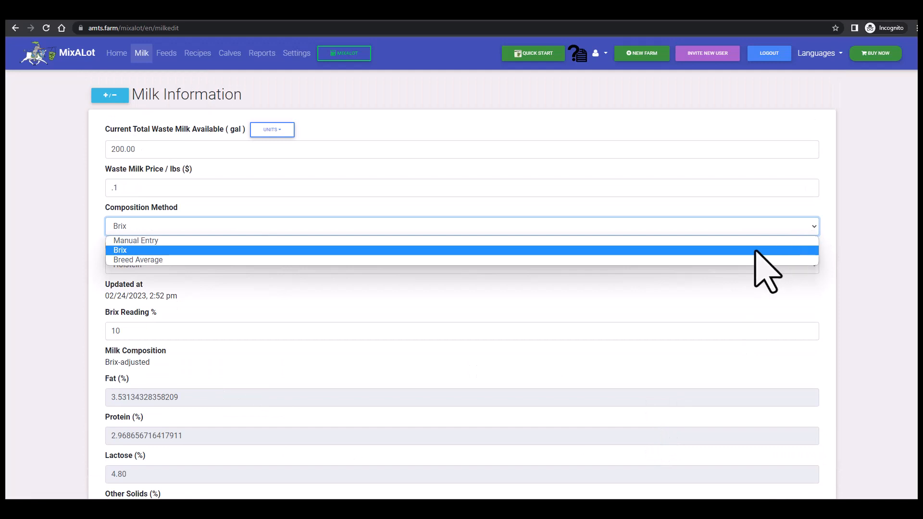
left_click(715, 262)
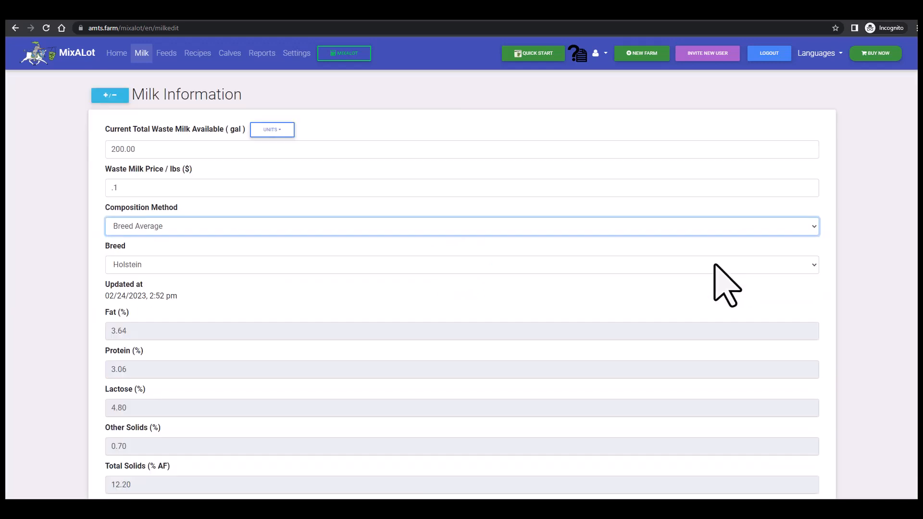
scroll(721, 330, "down", 2)
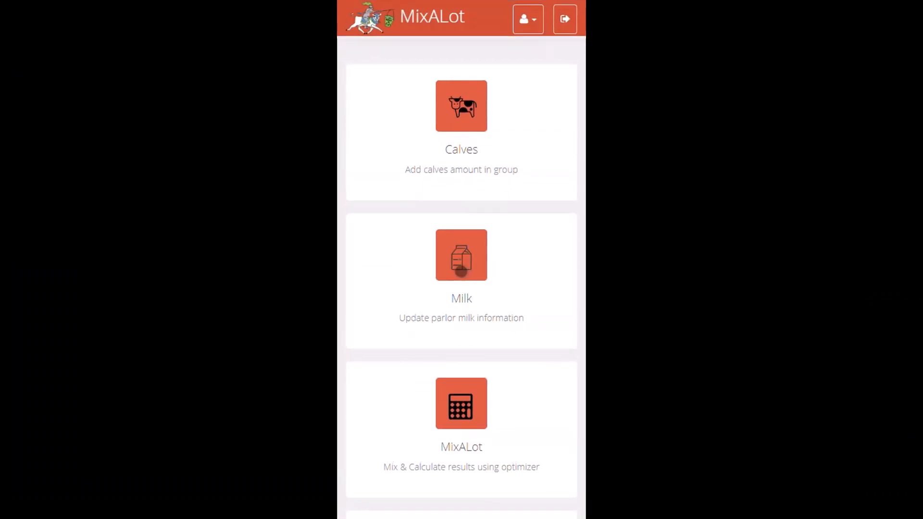
- Set the Brix reading to 12.1% on the mobile feeder view's milk page and save the change
left_click(461, 272)
double_click(401, 190)
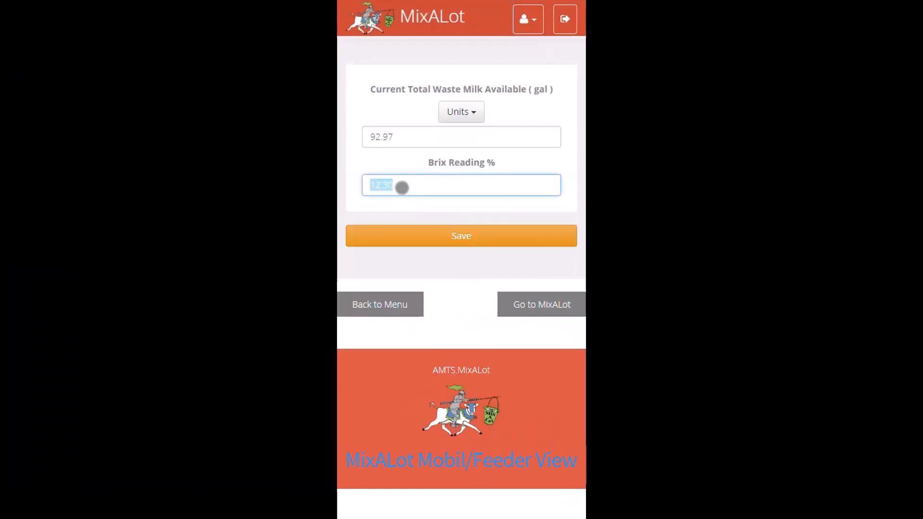
type("12")
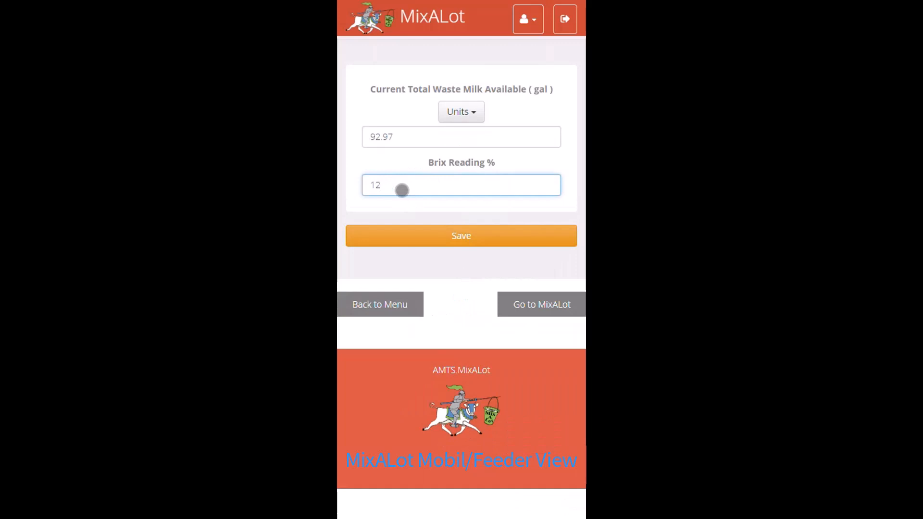
type(".1")
left_click(481, 235)
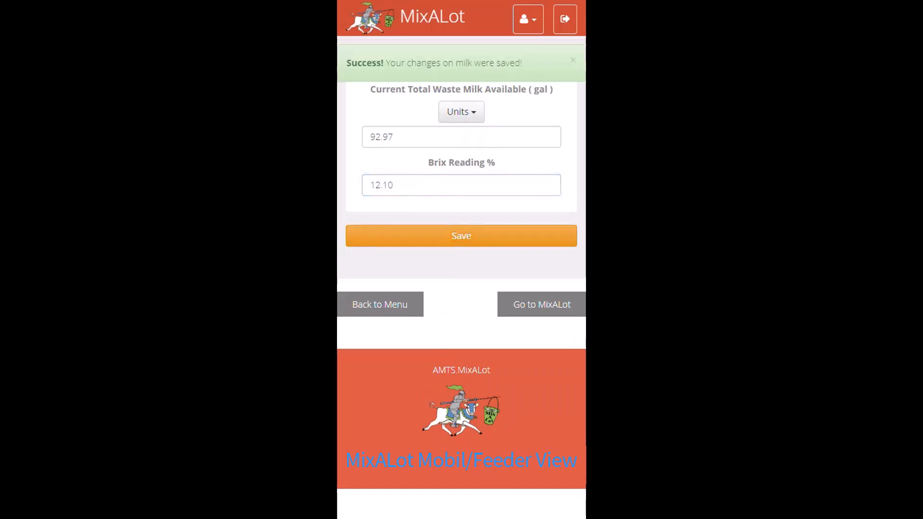
- Set the current total waste milk available to 100 gal in the mobile feeder view and save the change
left_click(392, 135)
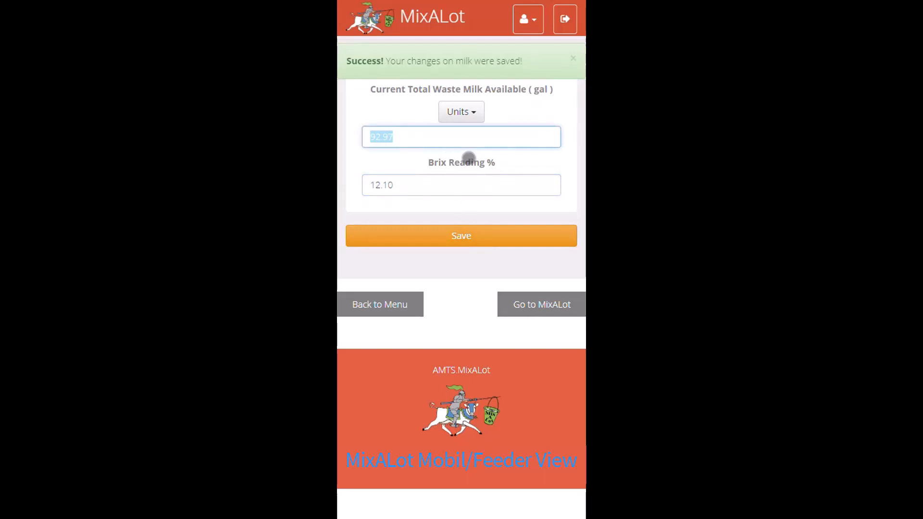
type("100")
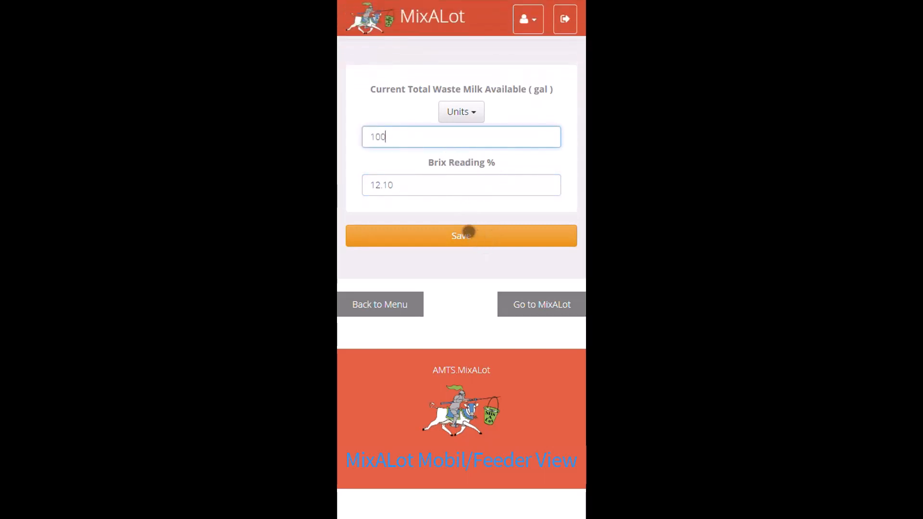
left_click(468, 232)
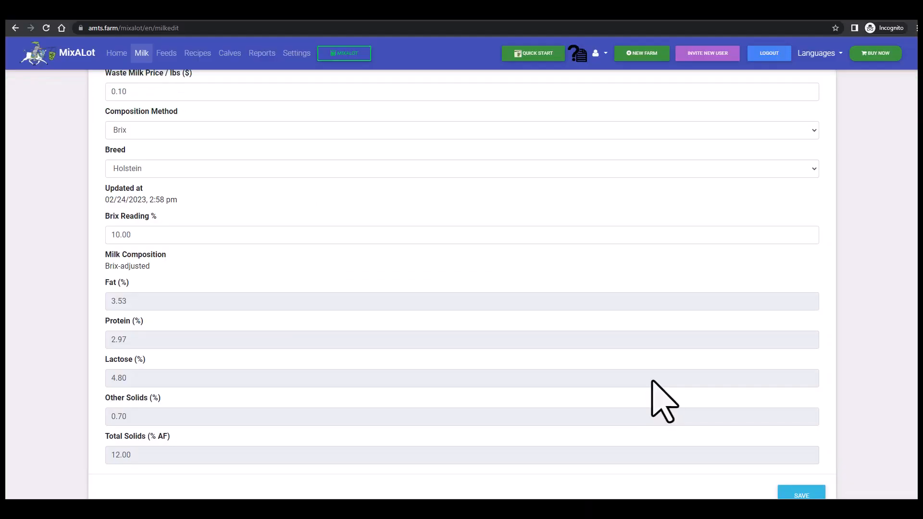
- Open the Feeds page and look over its regular and hand add ingredient sections
scroll(662, 400, "up", 2)
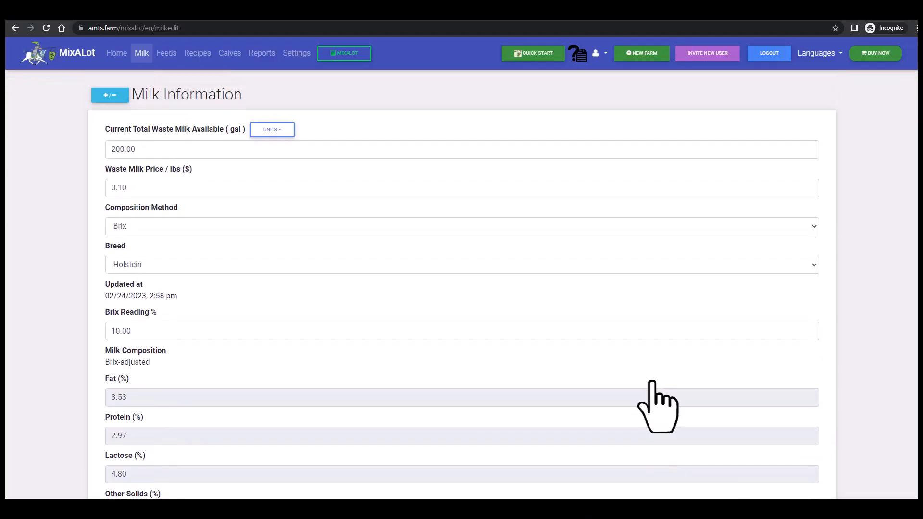
left_click(164, 55)
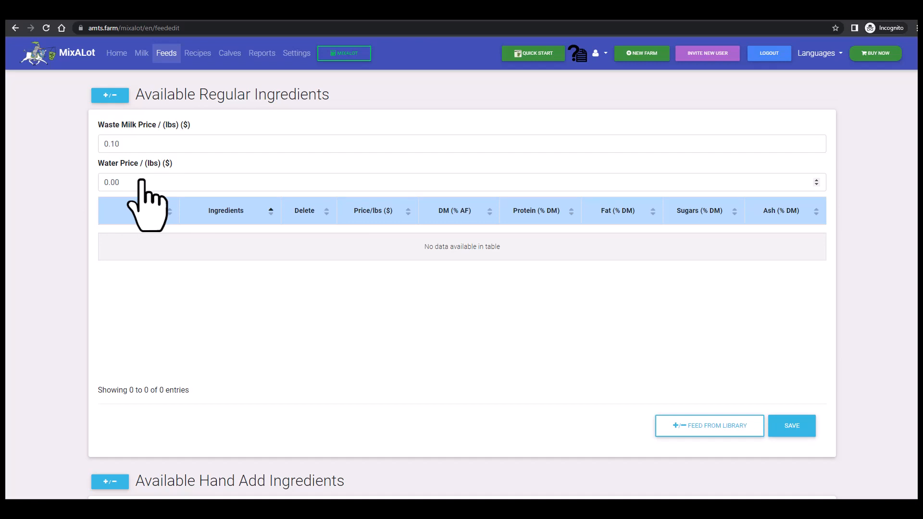
scroll(210, 297, "down", 3)
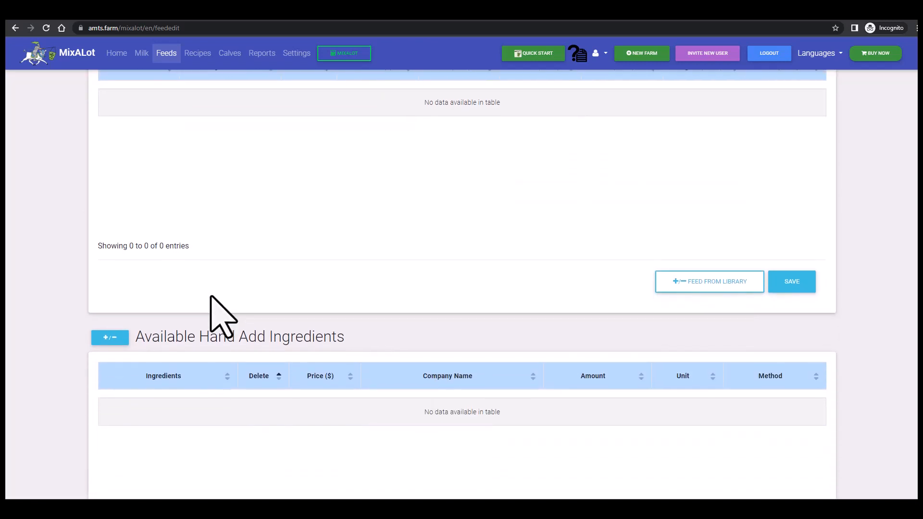
scroll(211, 297, "up", 3)
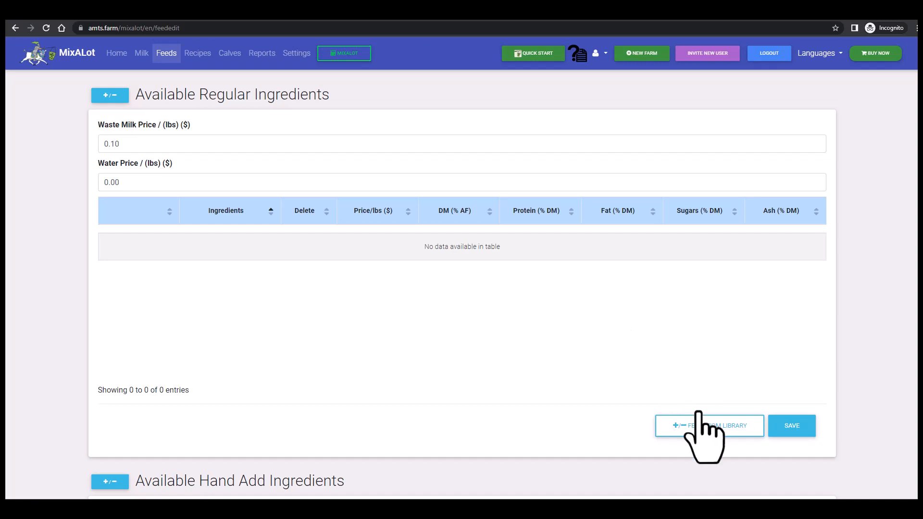
- Select 26 18 MR CLF and Delact Whey CLF from the feed library for the regular ingredients
left_click(709, 426)
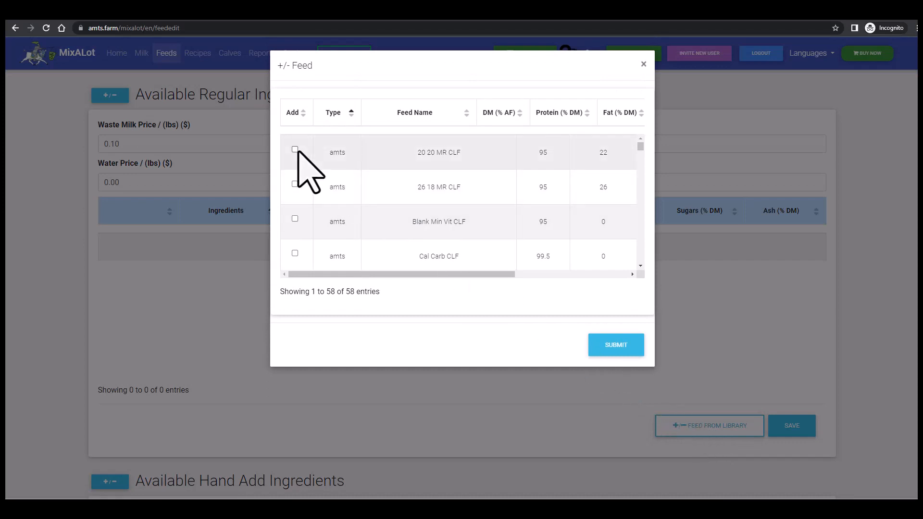
left_click(295, 184)
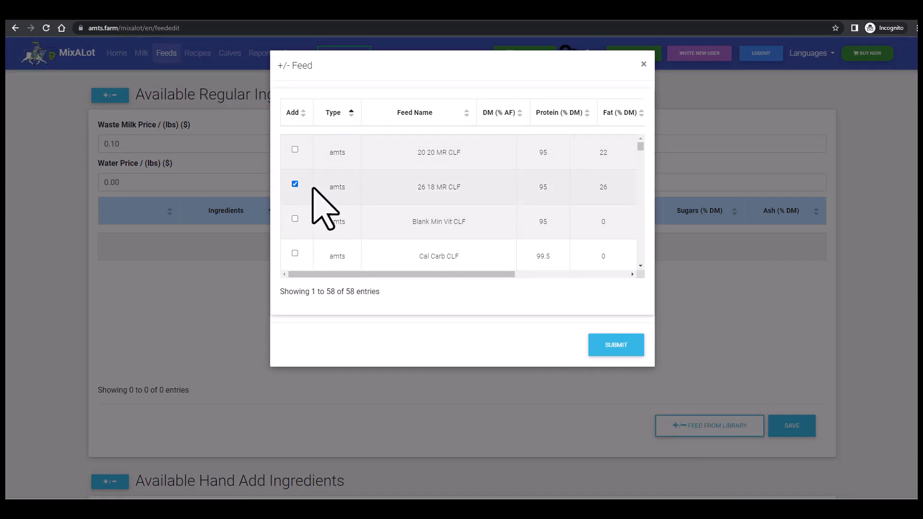
scroll(320, 209, "down", 1)
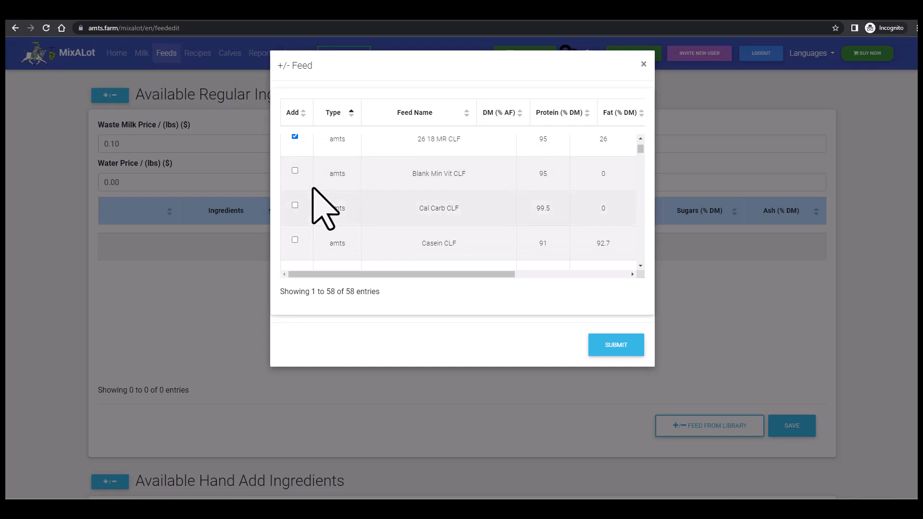
scroll(321, 209, "down", 1)
scroll(313, 189, "down", 1)
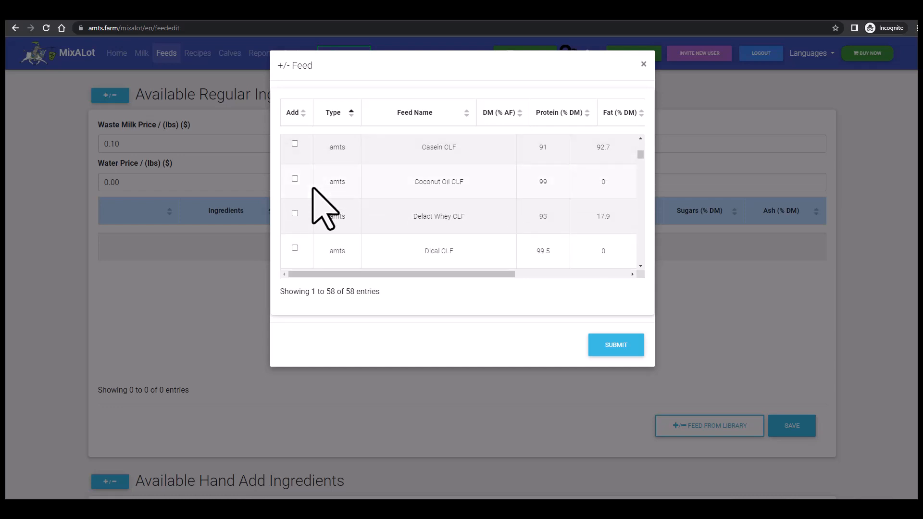
left_click(295, 213)
- Select Skim Milk Powder CLF and Whole Milk CLF in the feed library as well and submit the selection
scroll(325, 217, "down", 5)
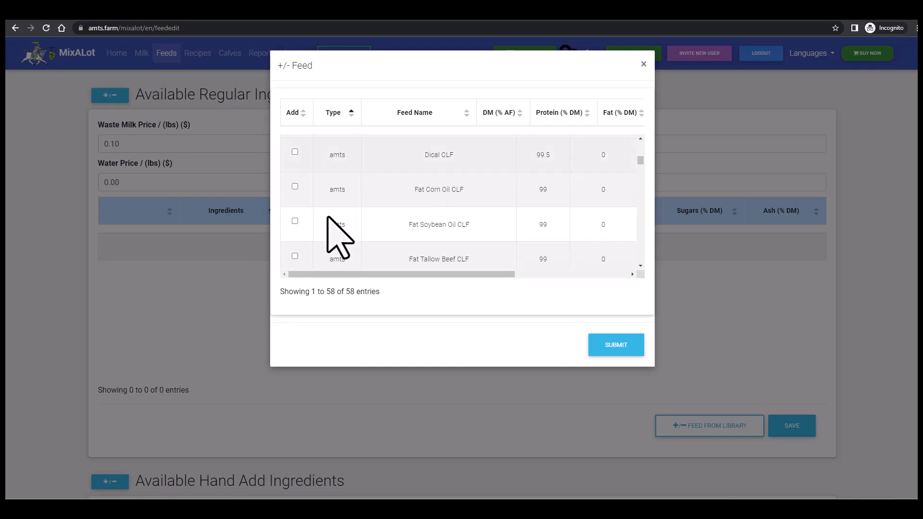
scroll(339, 236, "down", 3)
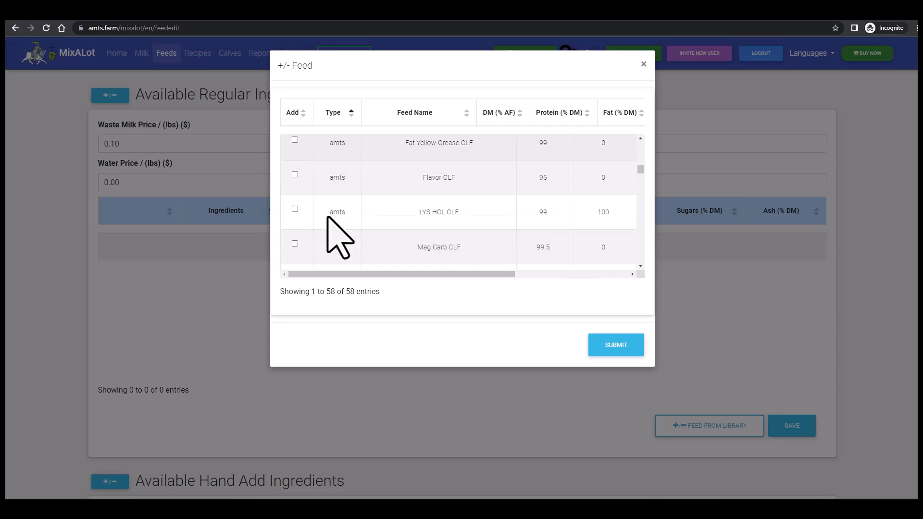
scroll(338, 236, "down", 3)
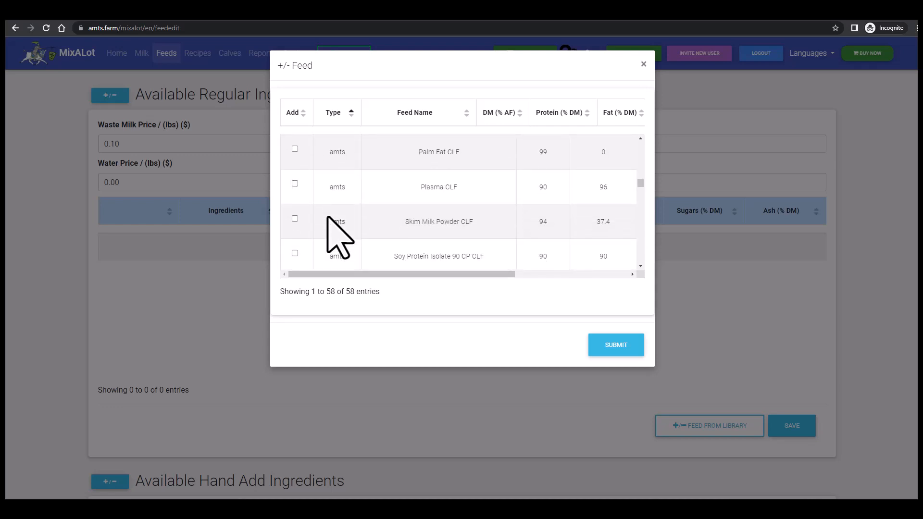
left_click(295, 219)
scroll(328, 228, "down", 2)
scroll(354, 235, "down", 2)
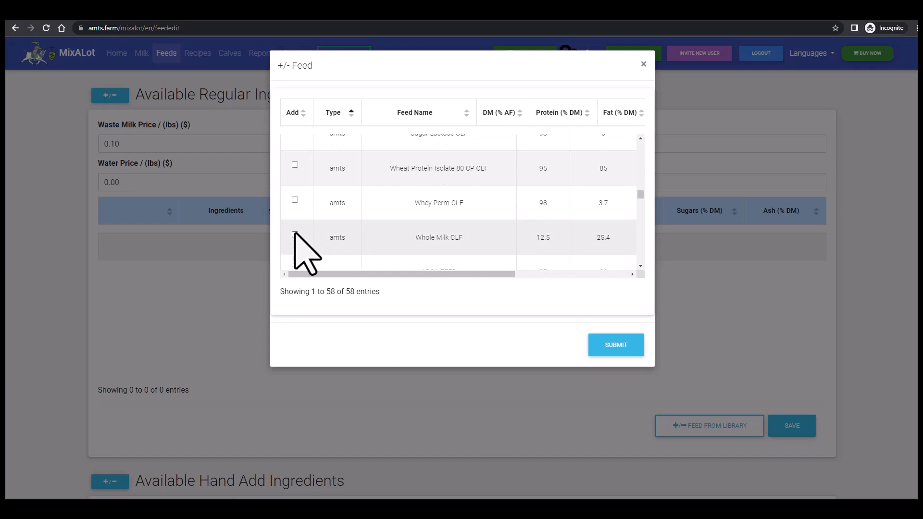
left_click(295, 234)
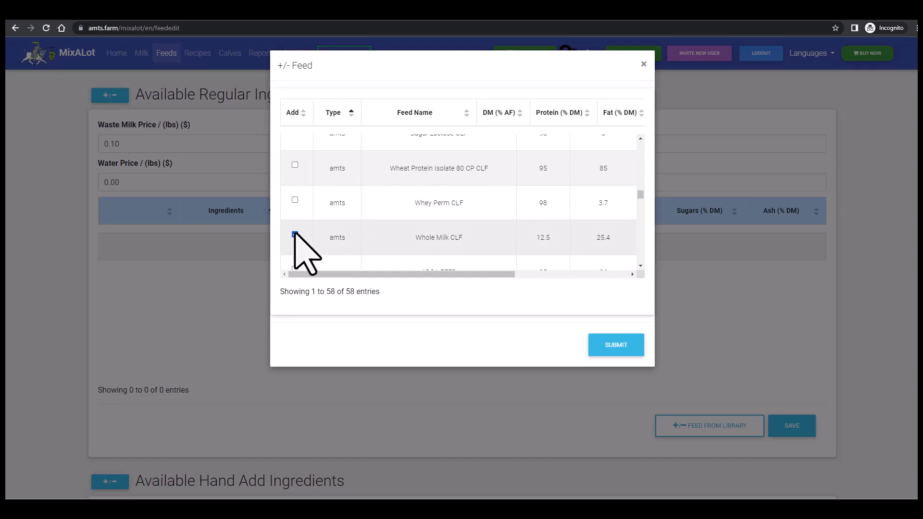
left_click(620, 345)
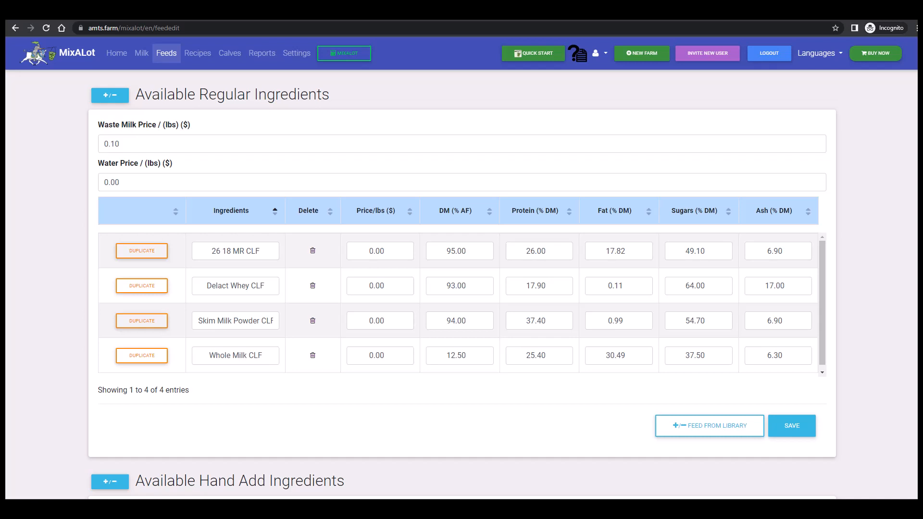
left_click(294, 238)
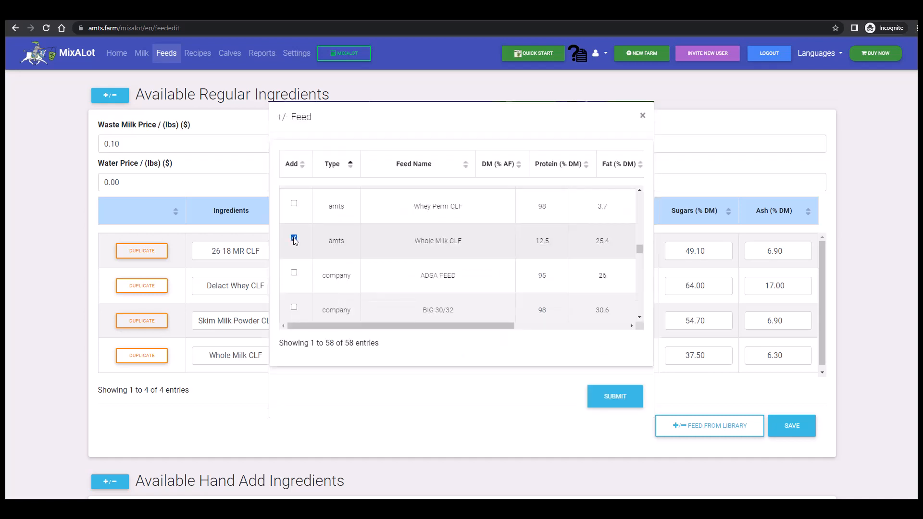
left_click(612, 397)
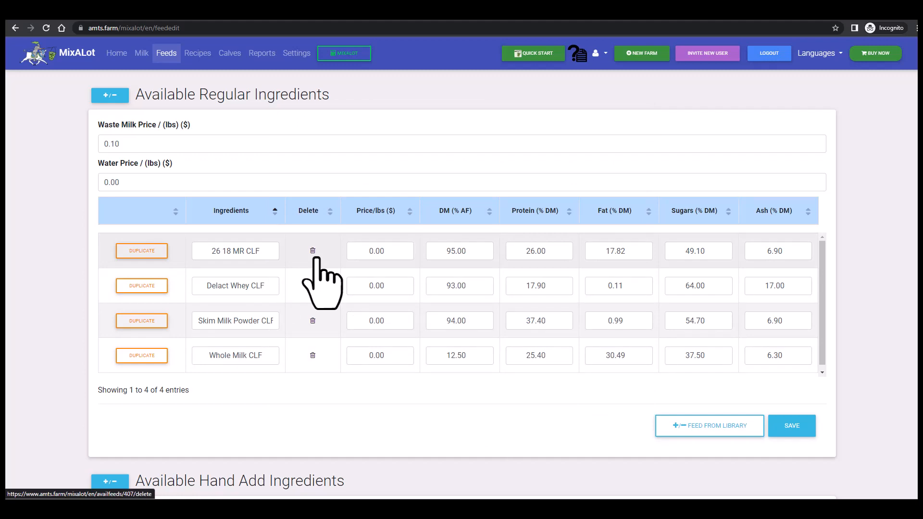
- Deselect 26 18 MR CLF in the feed library and submit the change to the regular ingredients
left_click(688, 433)
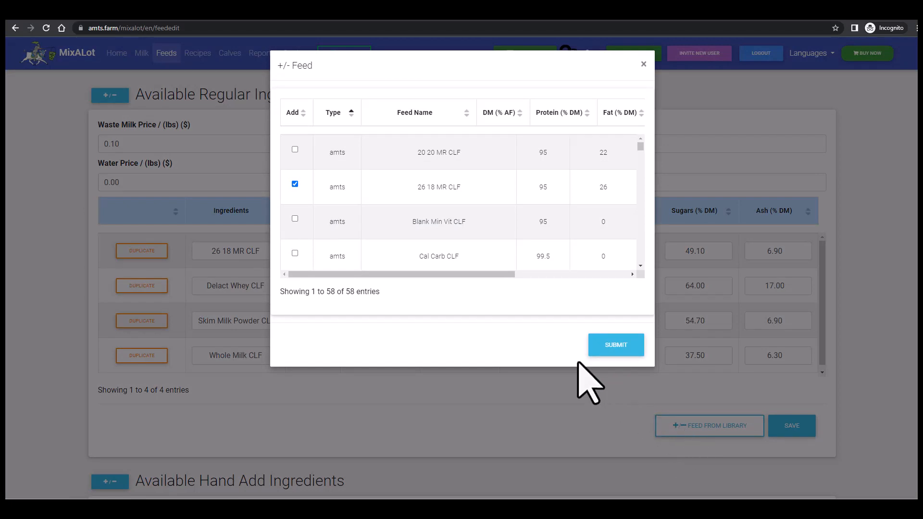
left_click(294, 184)
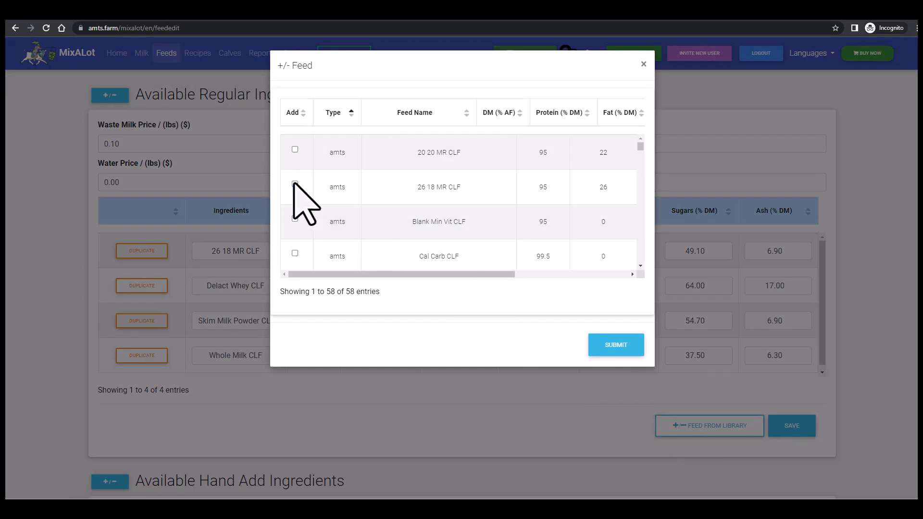
left_click(622, 348)
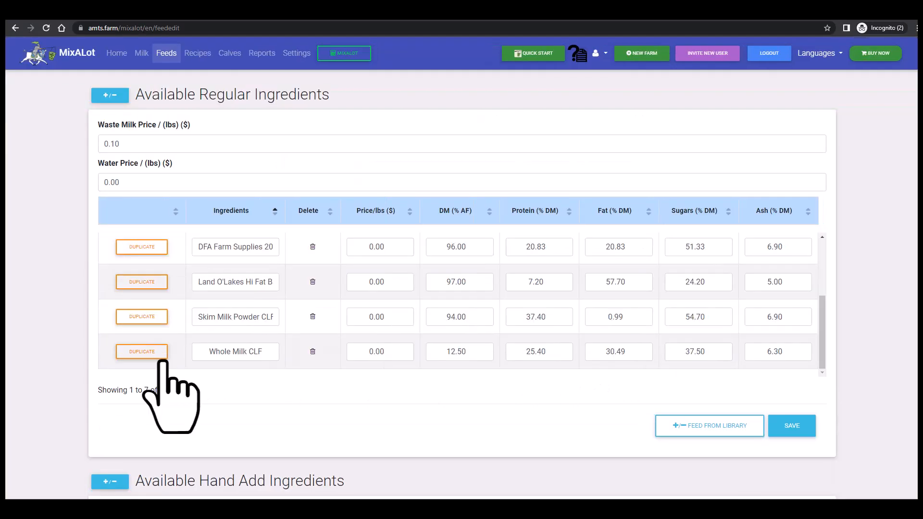
- Duplicate the Whole Milk CLF feed and locate its copy at the end of the regular ingredients
left_click(140, 352)
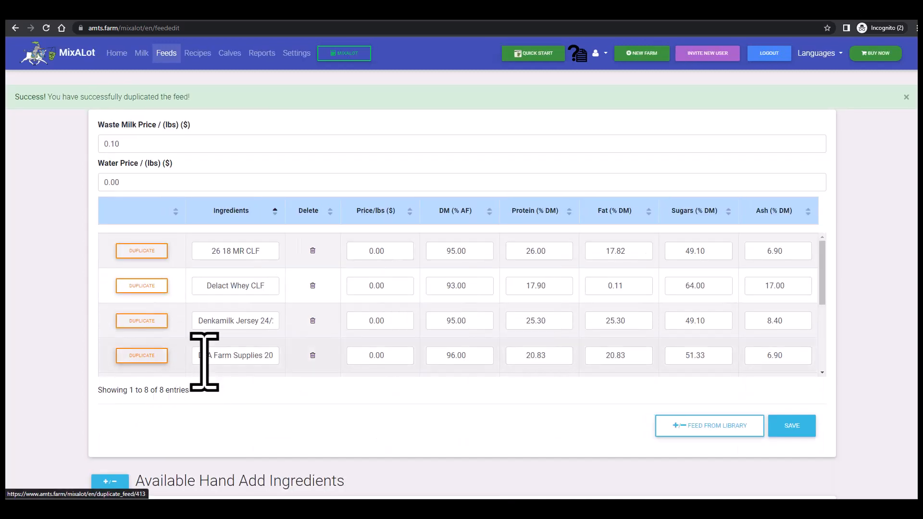
scroll(206, 366, "down", 3)
scroll(205, 361, "down", 1)
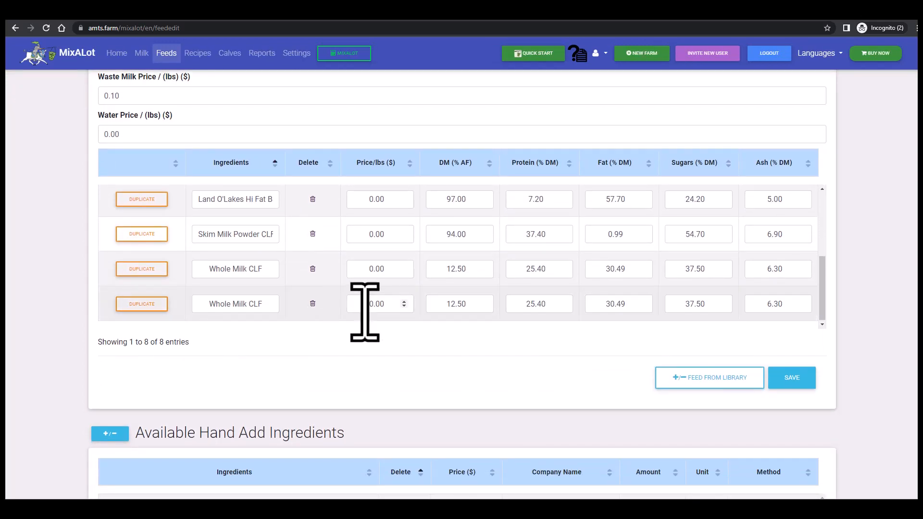
- Set the copied Whole Milk CLF feed to 14% DM and 30% protein, and rename it Jersey Milk
left_click(399, 306)
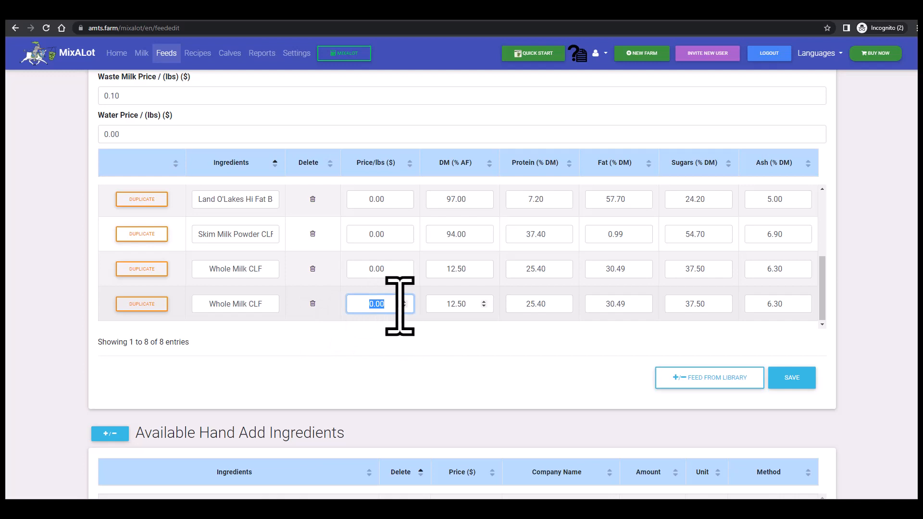
left_click(464, 308)
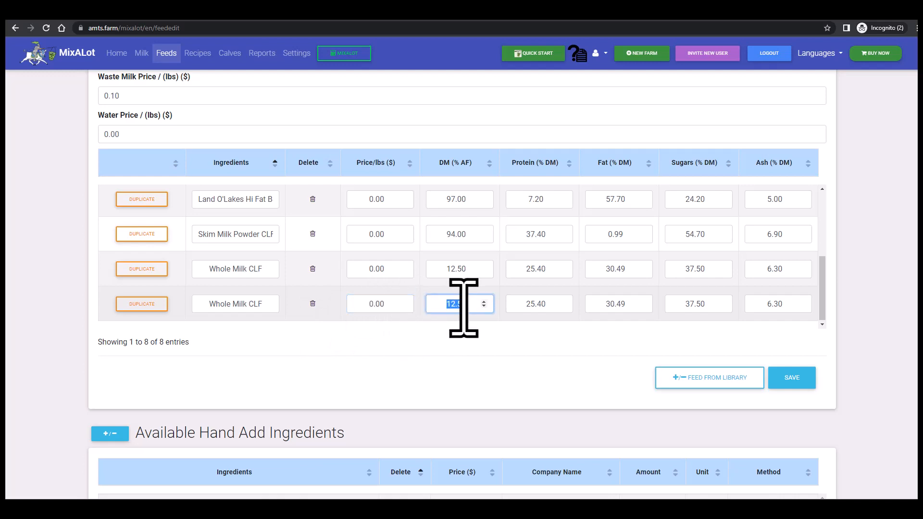
type("14")
key("Tab")
type("30")
left_click(260, 306)
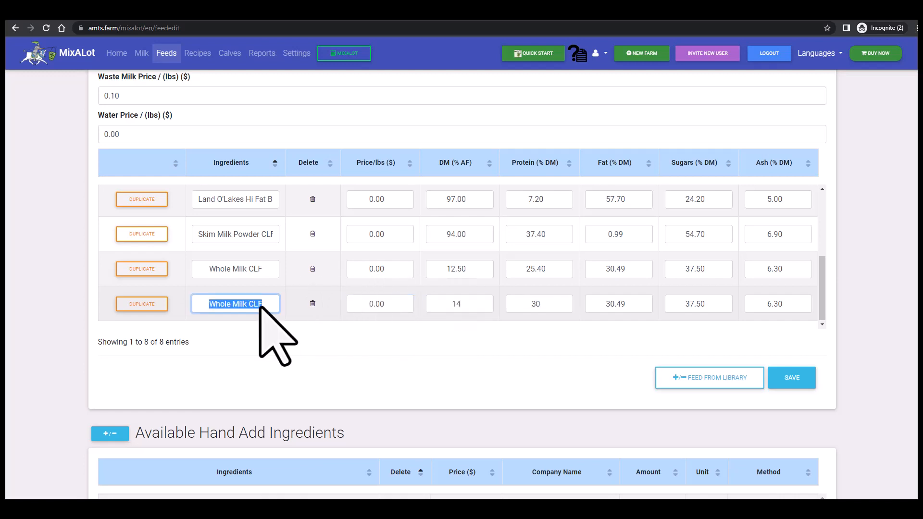
type("J")
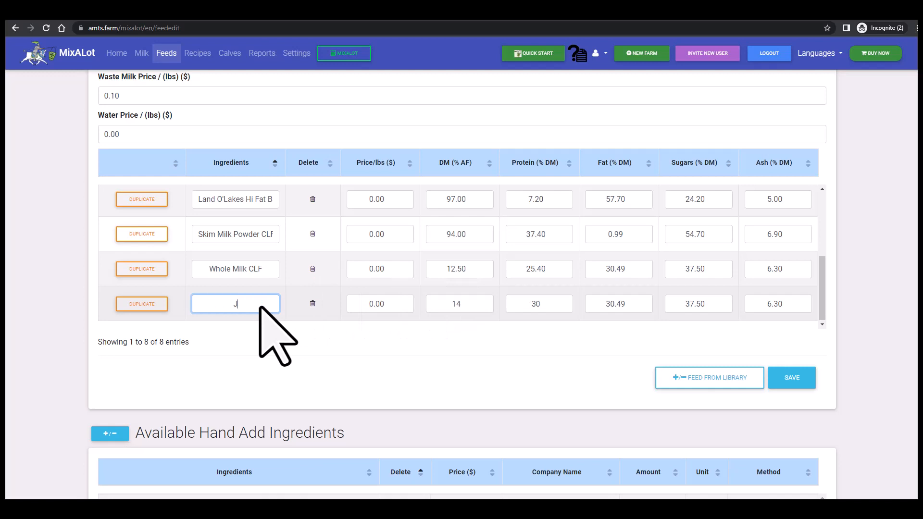
type("ersey Milk")
- Set the Jersey Milk price to 0.3 $/lb and open the Delact Whey CLF price for editing
left_click(378, 306)
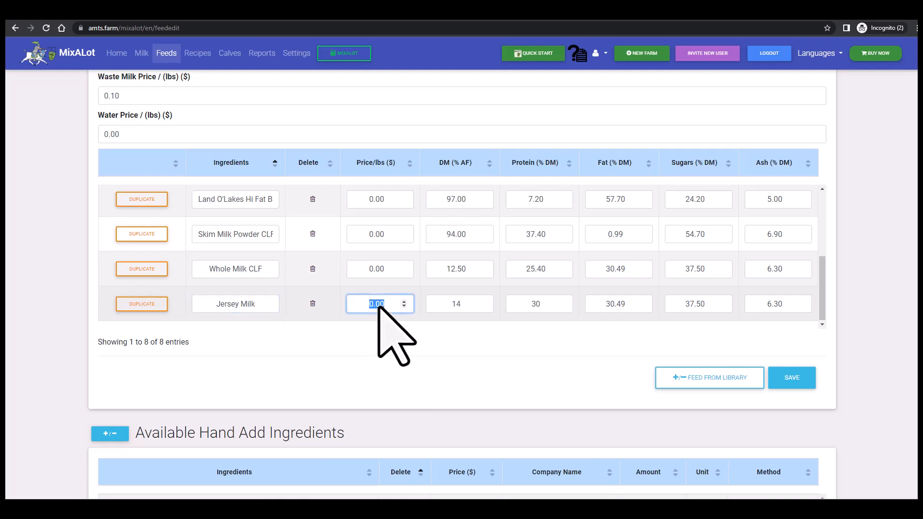
type(".3")
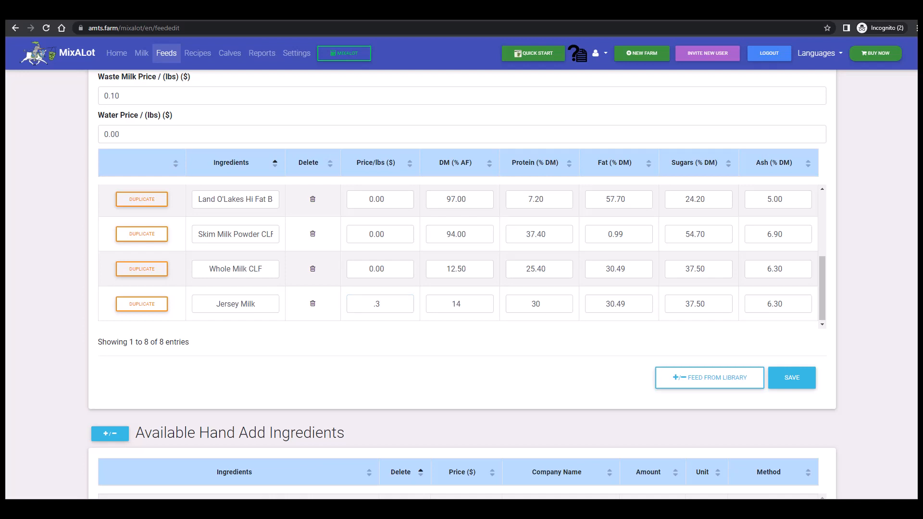
left_click(389, 286)
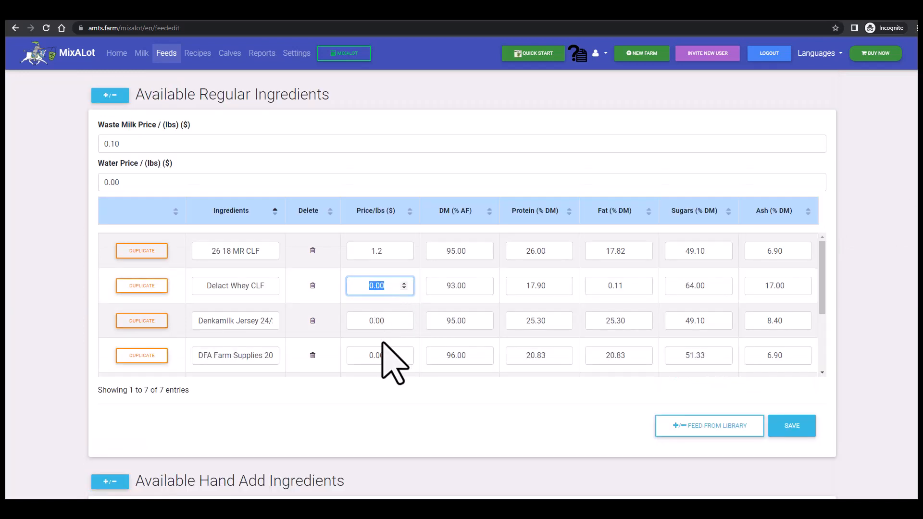
- Open the feed library for hand add ingredients and select Acme's Per calf Feed Ingredient and Volume-based Hand Add
scroll(380, 464, "down", 4)
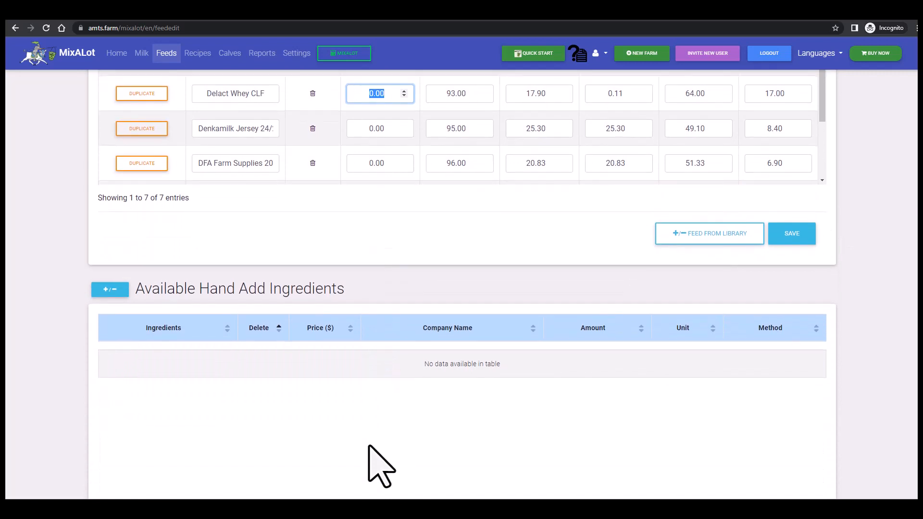
scroll(370, 448, "down", 2)
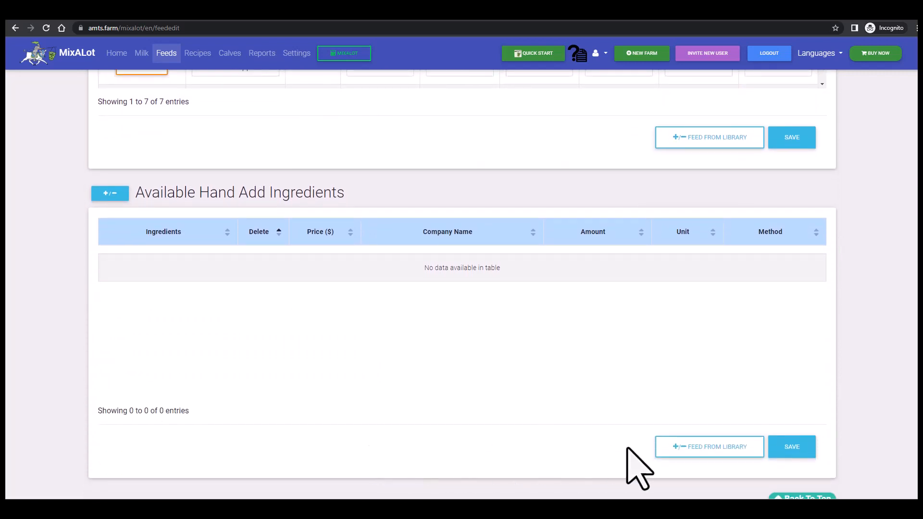
left_click(741, 447)
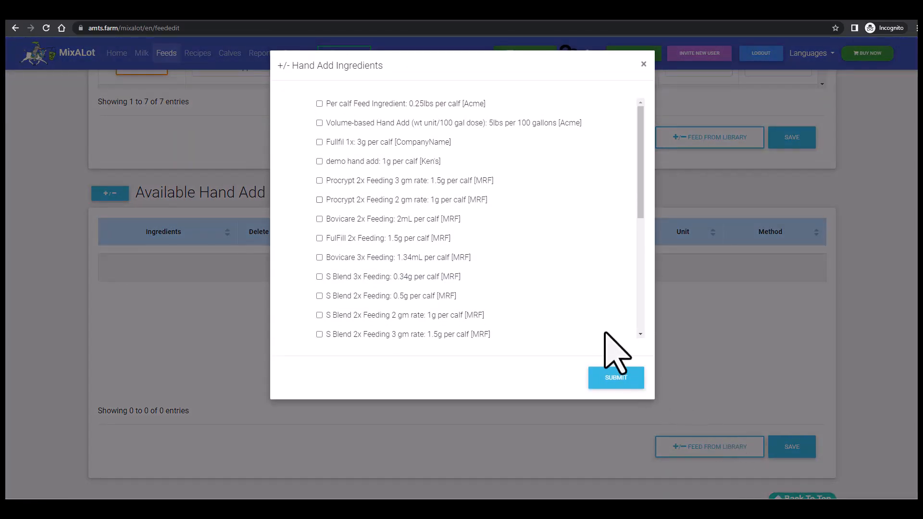
left_click(319, 104)
left_click(319, 122)
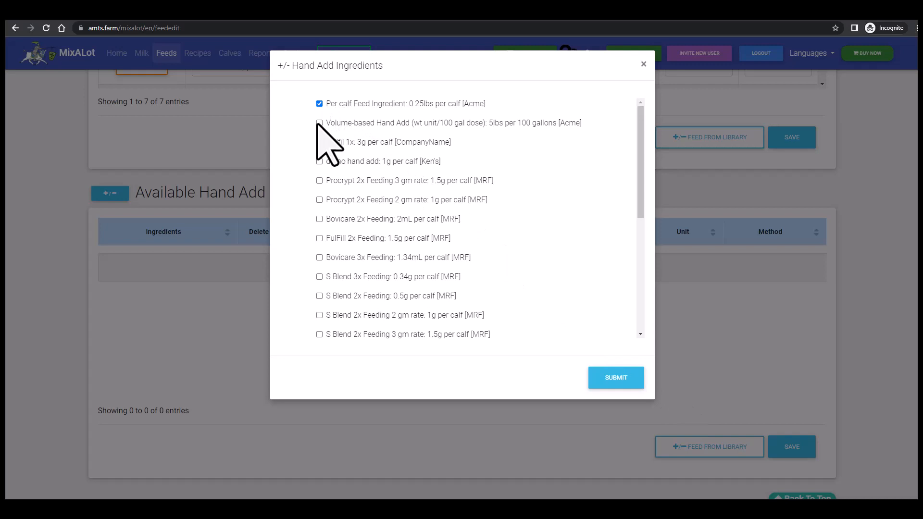
- Open the prices of the Per calf Feed Ingredient and the Volume-based Hand Add for editing
left_click(472, 272)
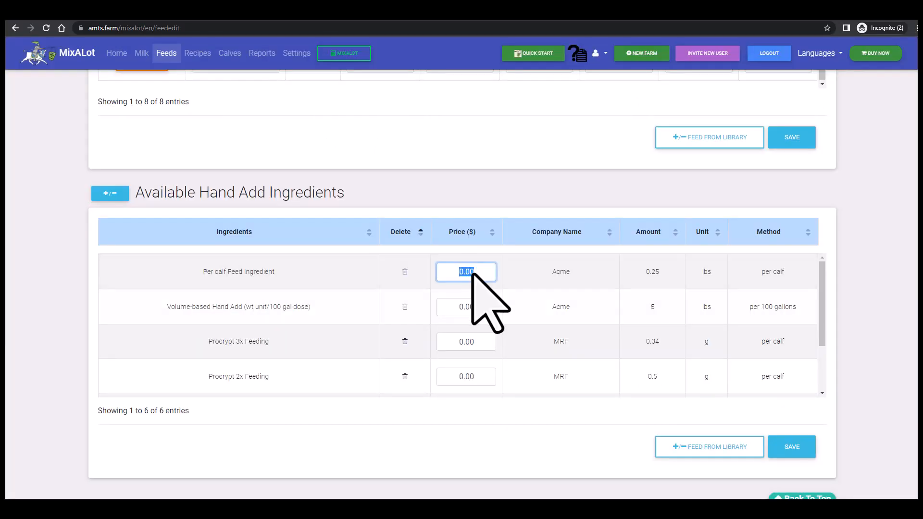
left_click(484, 309)
left_click(569, 269)
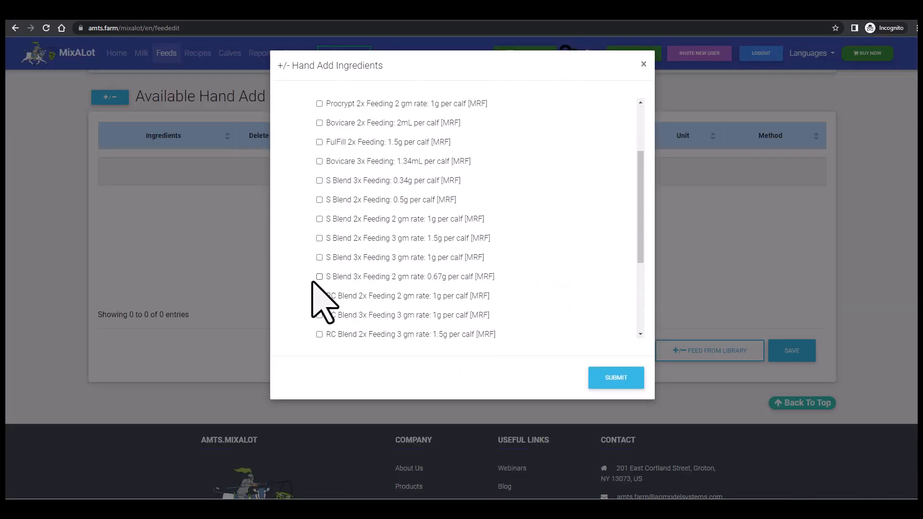
- Select Procrypt 2x Feeding 0.5g, Procrypt 3x Feeding 0.34g and Procrypt 3x Feeding at 3 gm and 2 gm rates, and submit the hand add selection
scroll(609, 264, "down", 2)
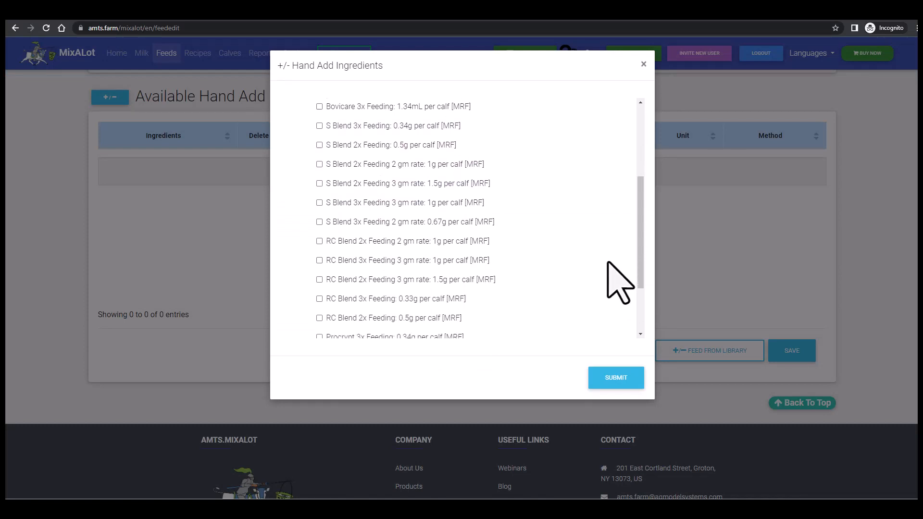
scroll(609, 263, "down", 1)
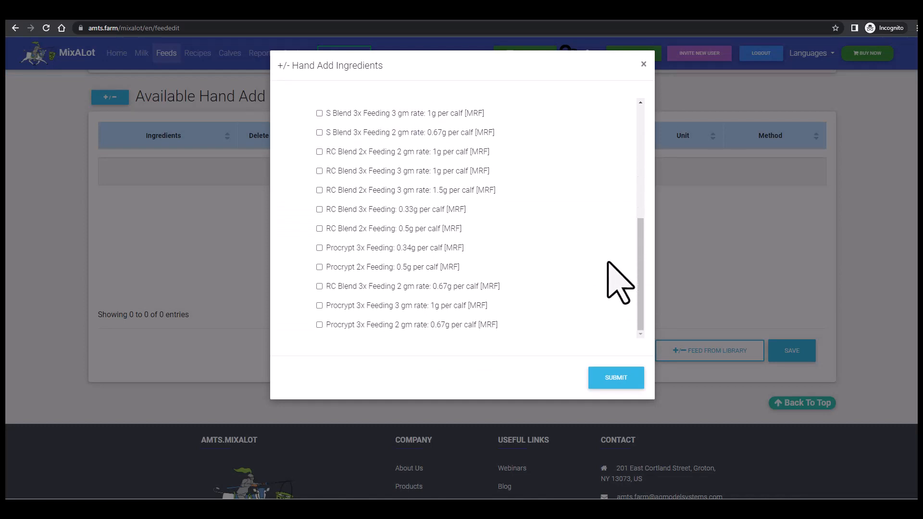
left_click(320, 267)
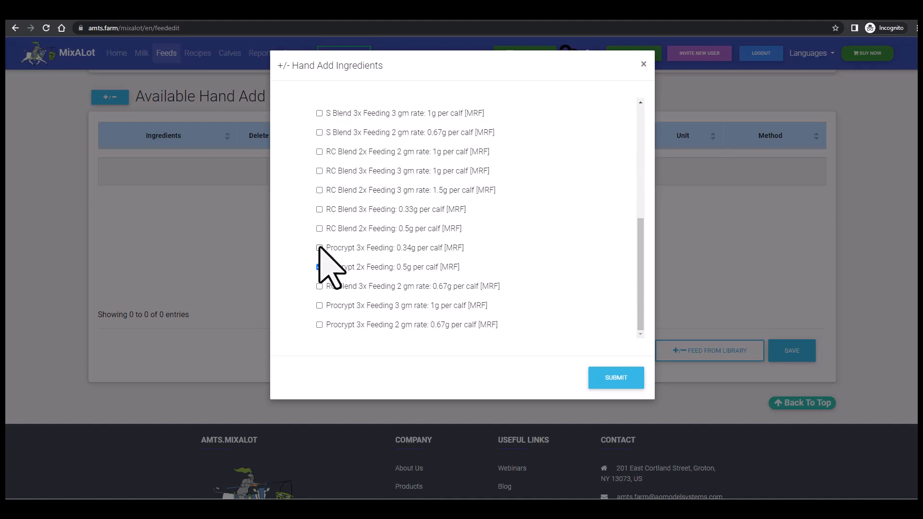
left_click(320, 248)
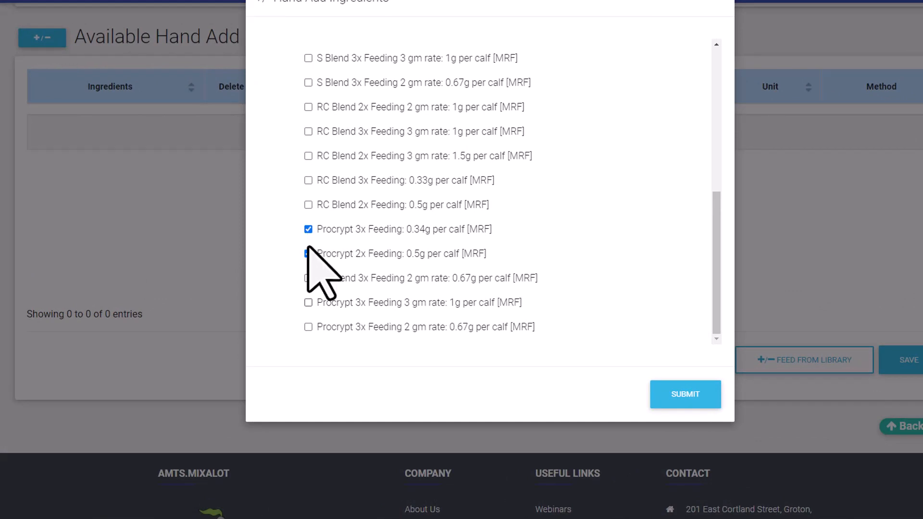
left_click(309, 302)
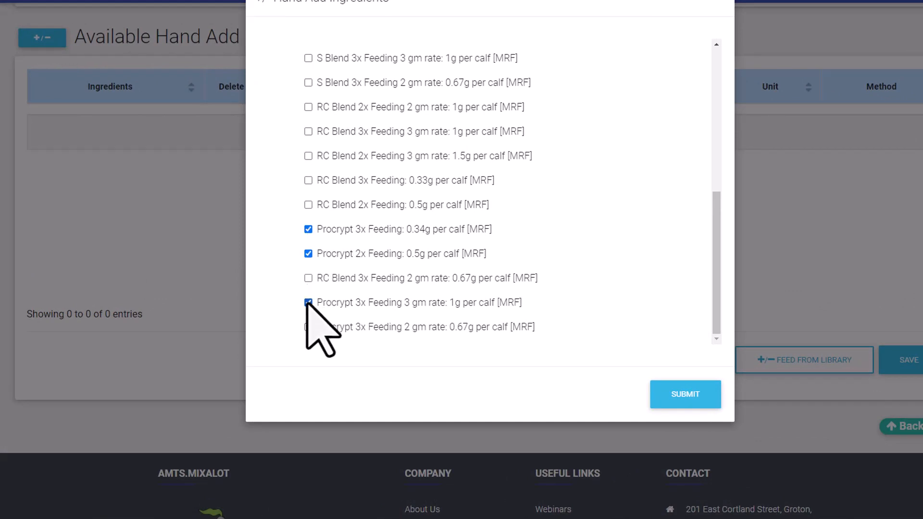
left_click(308, 327)
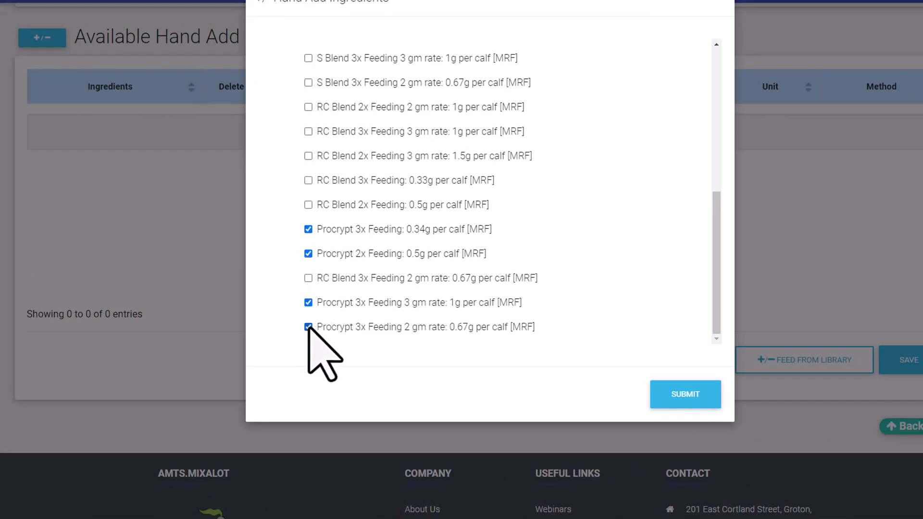
left_click(685, 395)
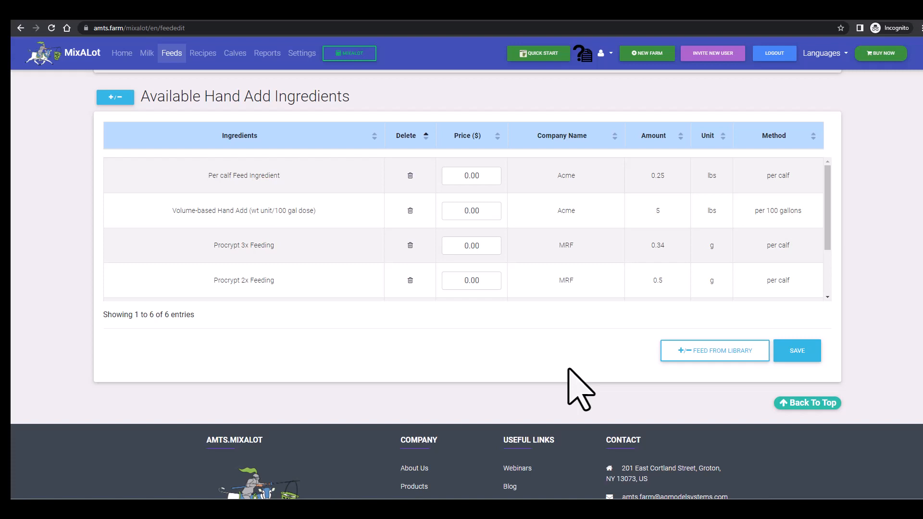
- Save the list of available hand add ingredients
scroll(824, 295, "down", 2)
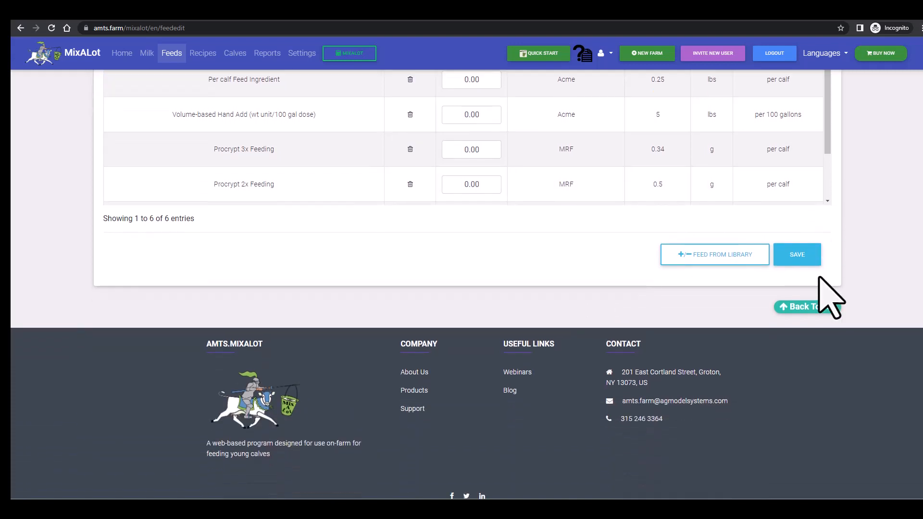
scroll(824, 295, "up", 2)
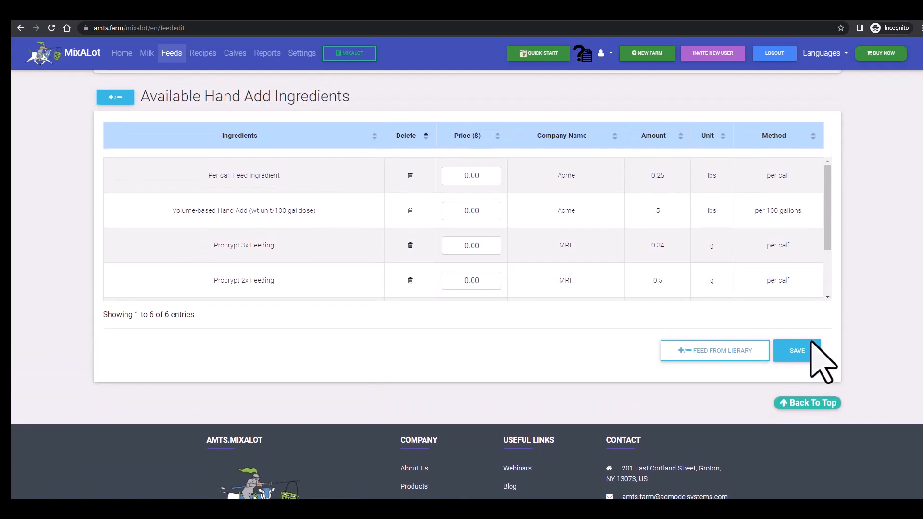
left_click(811, 358)
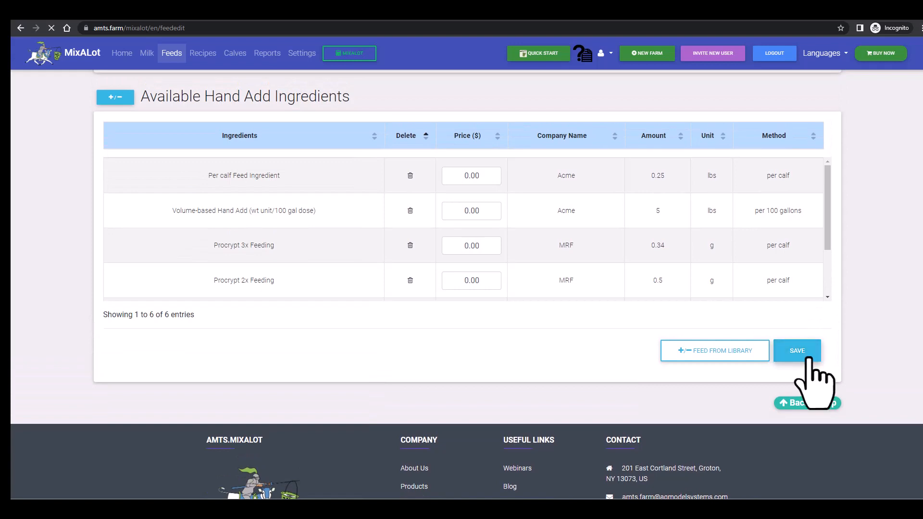